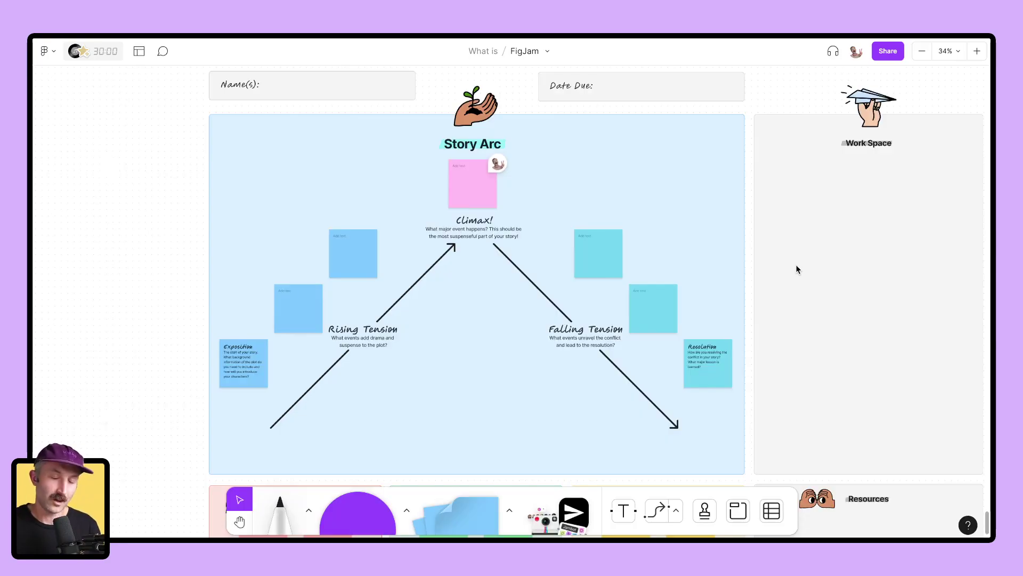
Step: Place a new blue sticky note below the Climax prompt
scroll(695, 246, down, 10)
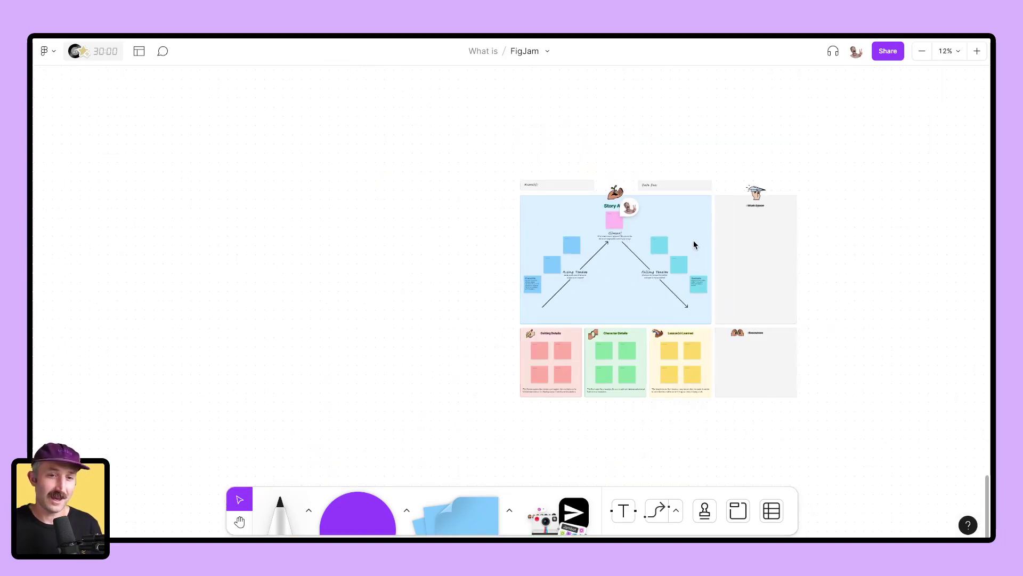
scroll(695, 246, up, 8)
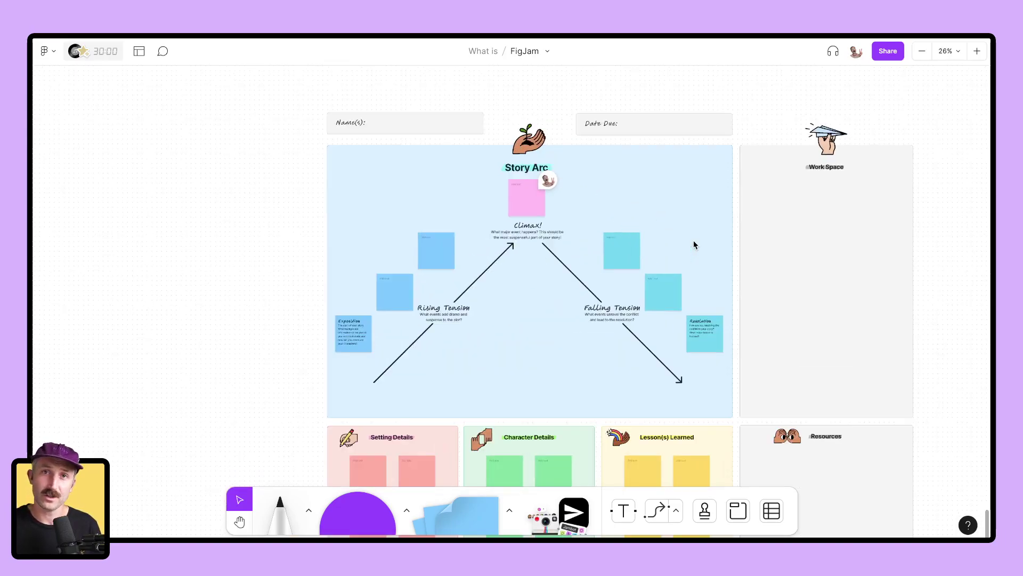
scroll(695, 245, down, 4)
scroll(695, 246, up, 4)
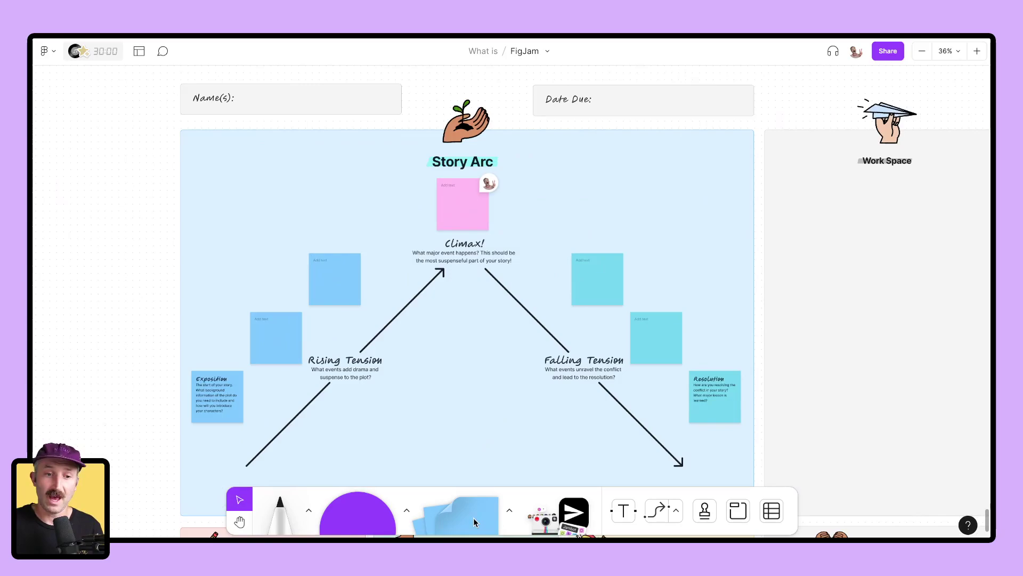
drag(471, 512, 469, 417)
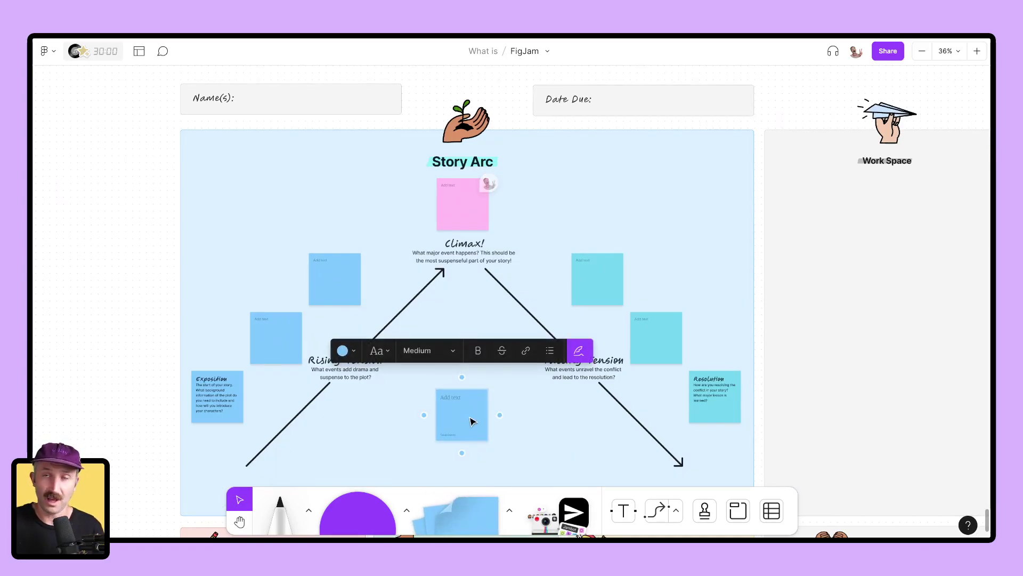
Step: Bring up the timer, music and voting panel, then browse the For the classroom templates
click(93, 55)
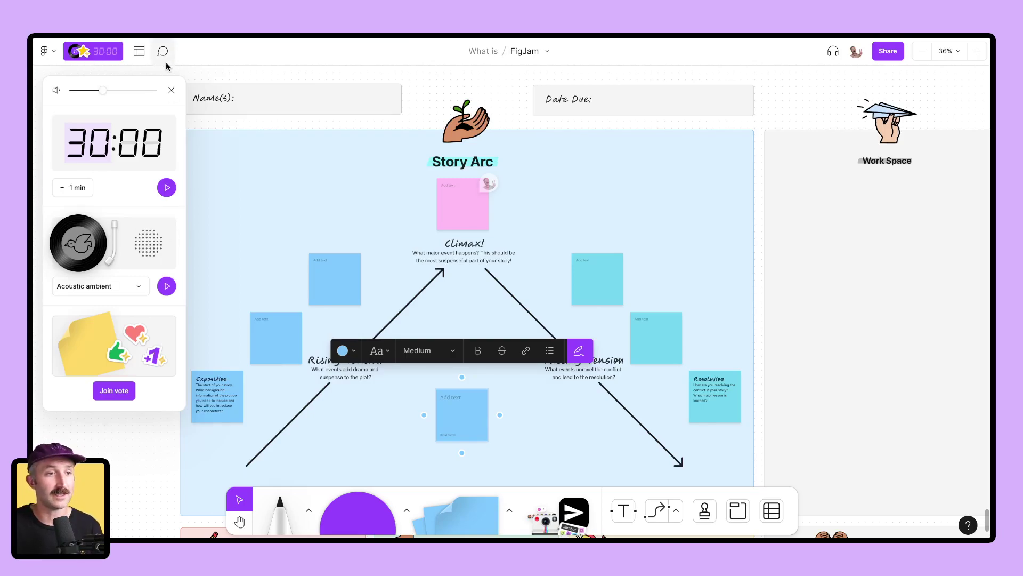
click(139, 51)
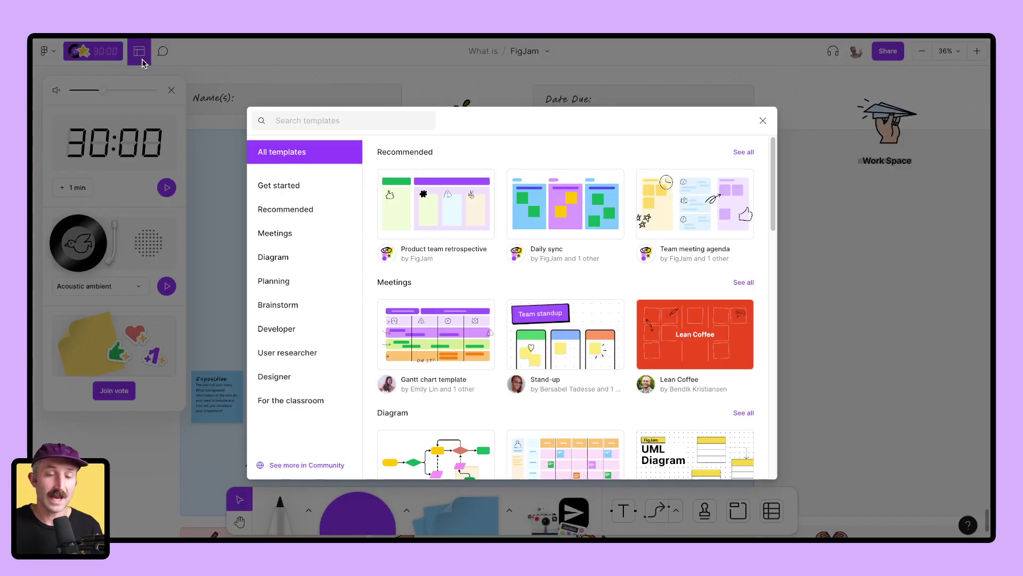
click(290, 401)
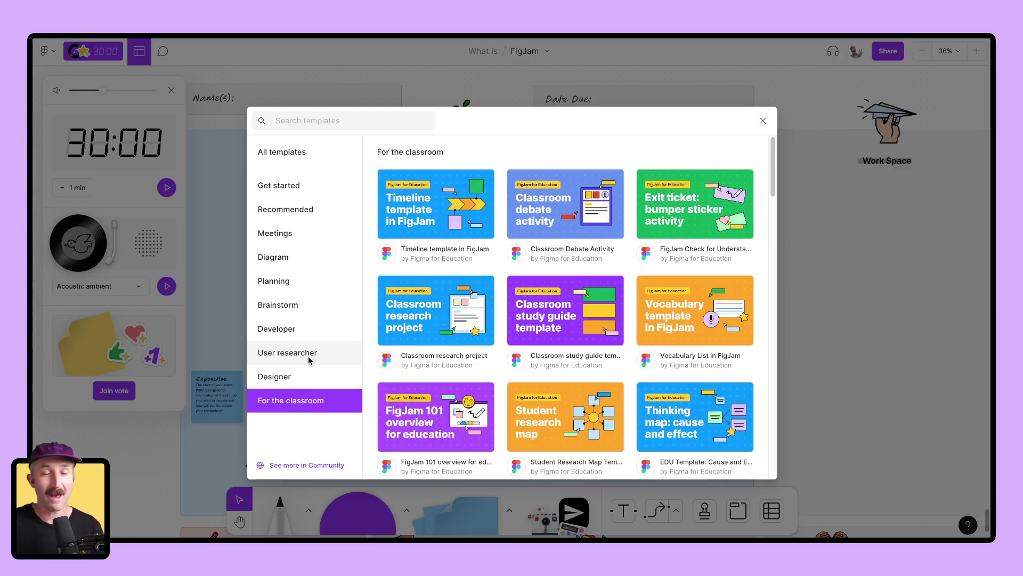
click(763, 120)
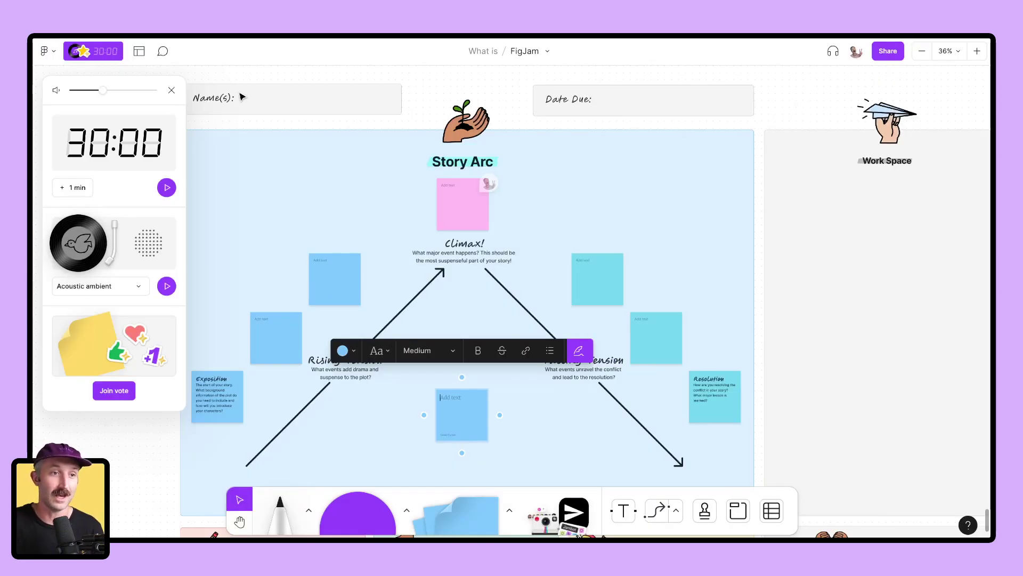
Step: Stamp a heart onto the Stamps area and send a burst of heart-eyes emotes
click(163, 50)
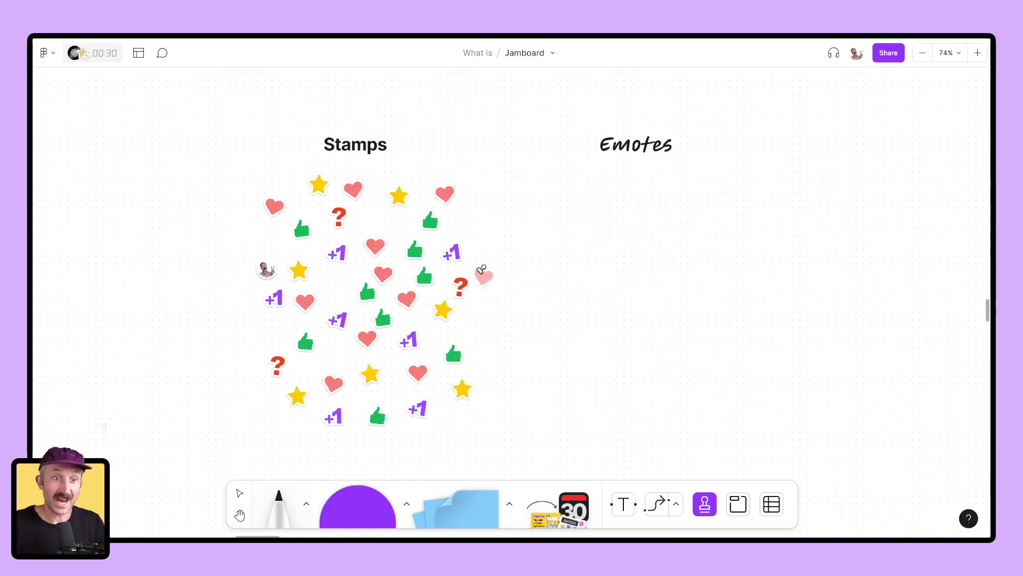
click(462, 225)
mouse_move(594, 250)
mouse_down()
mouse_move(709, 320)
mouse_move(644, 320)
mouse_move(577, 291)
mouse_up()
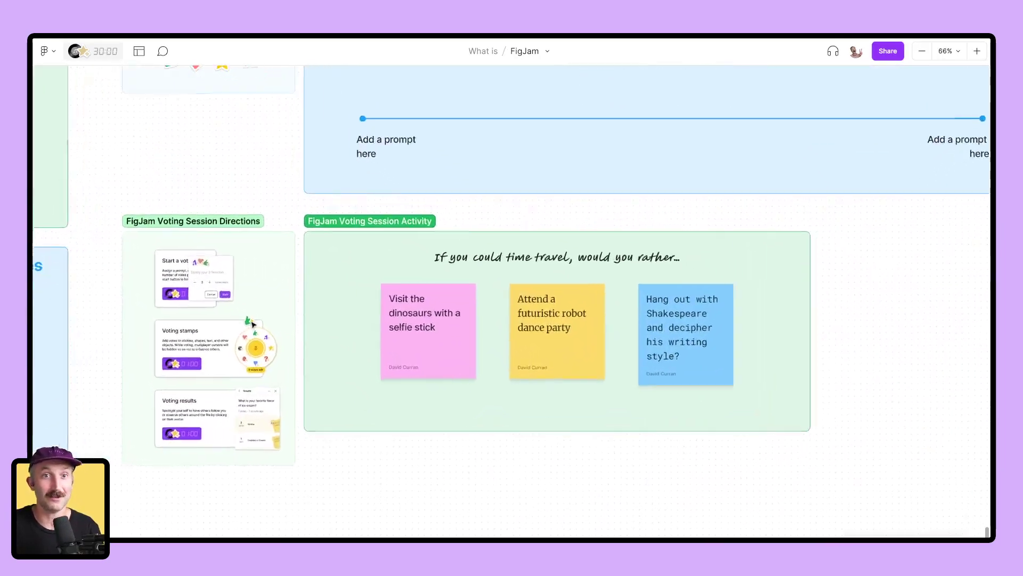
Step: Open the timer panel, then save a pink 'setting' sticky in Jamboard and move it
click(92, 51)
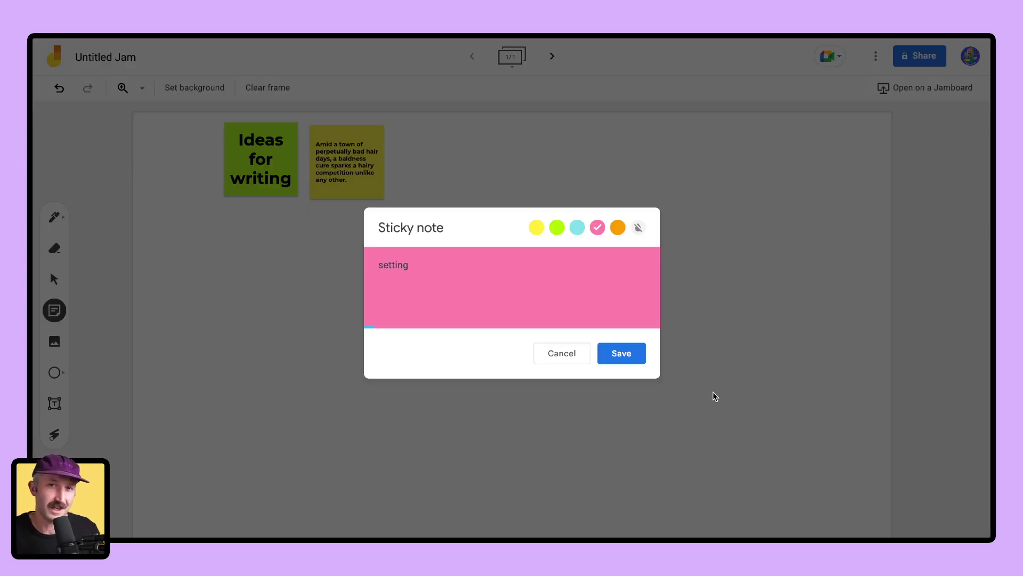
click(621, 353)
drag(285, 264, 362, 294)
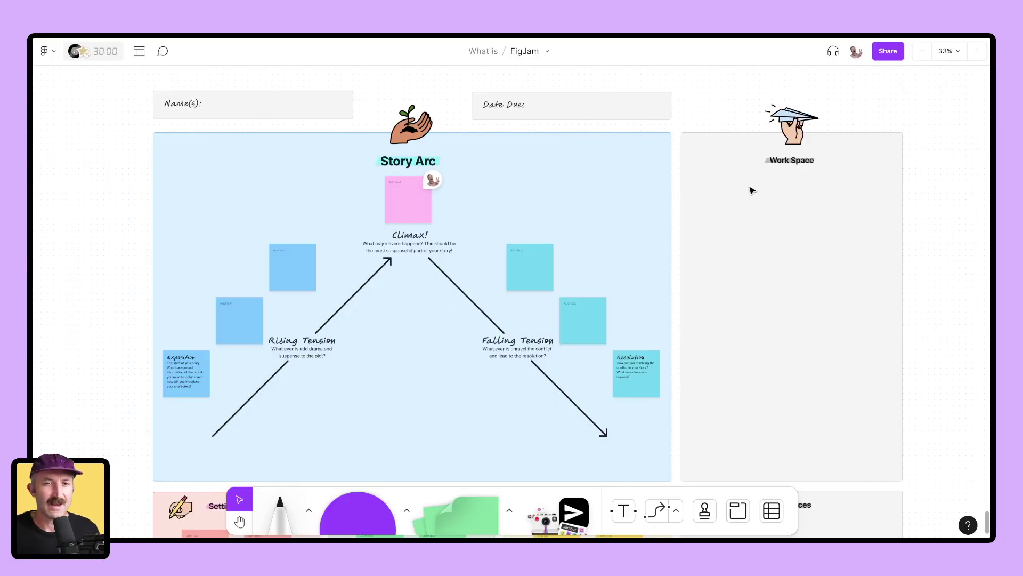
Step: Add a sticky note in the Work Space holding the pasted story premise
scroll(751, 191, up, 5)
scroll(768, 226, right, 5)
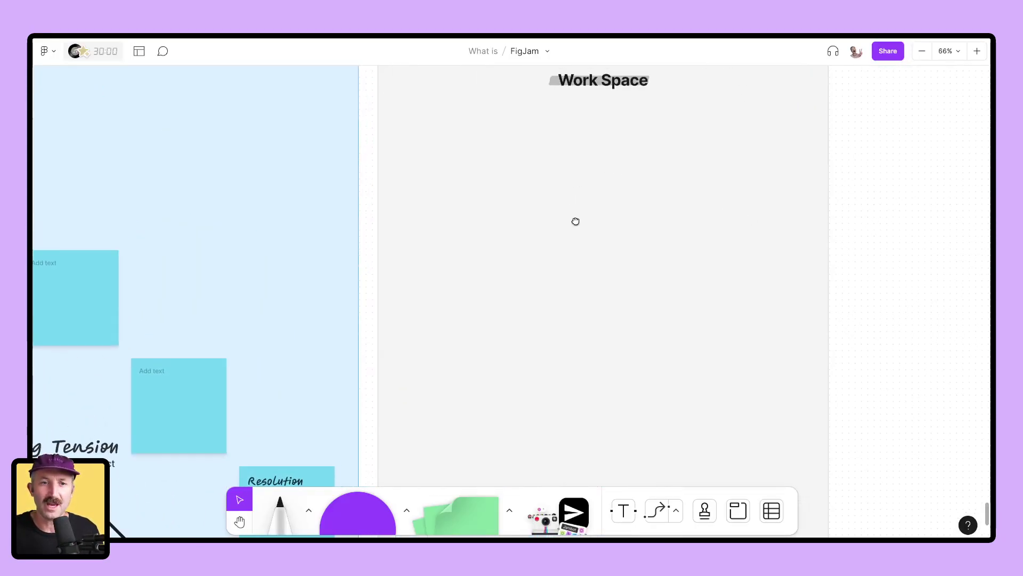
click(479, 513)
click(491, 212)
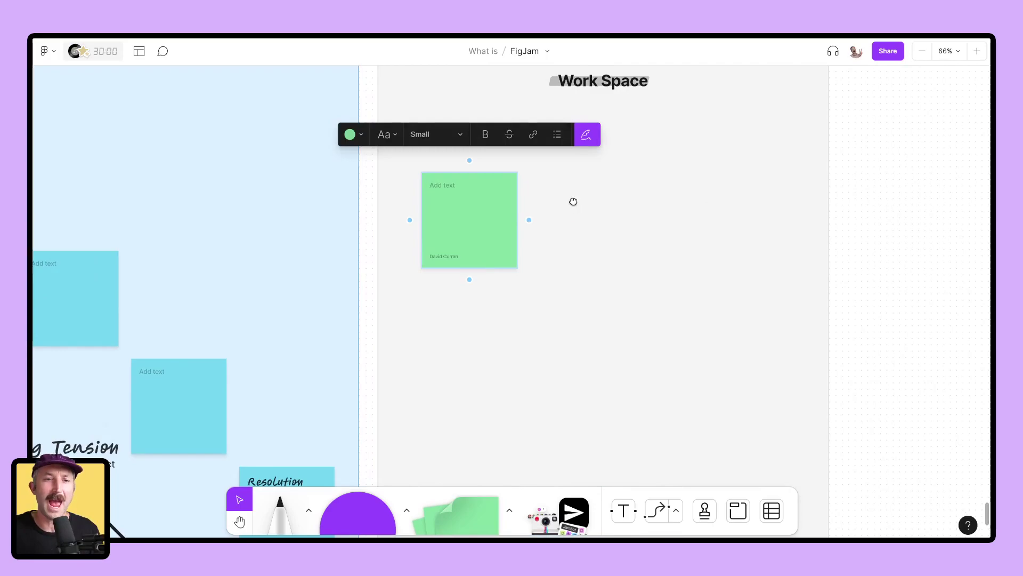
scroll(525, 299, up, 3)
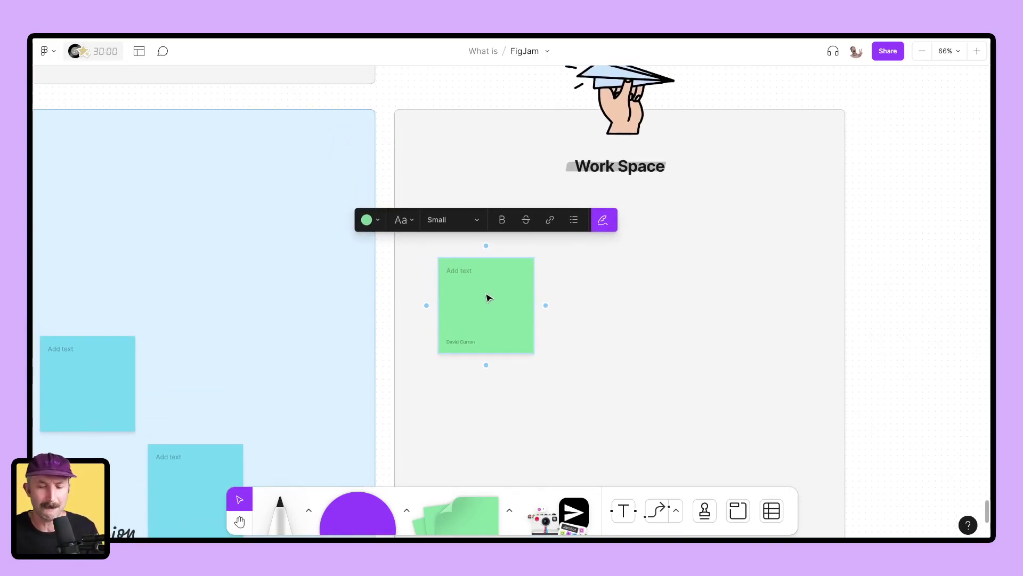
text(Amid a town of perpetually bad hair days, a baldness cure sparks a hairy competition unlike any other.)
click(625, 306)
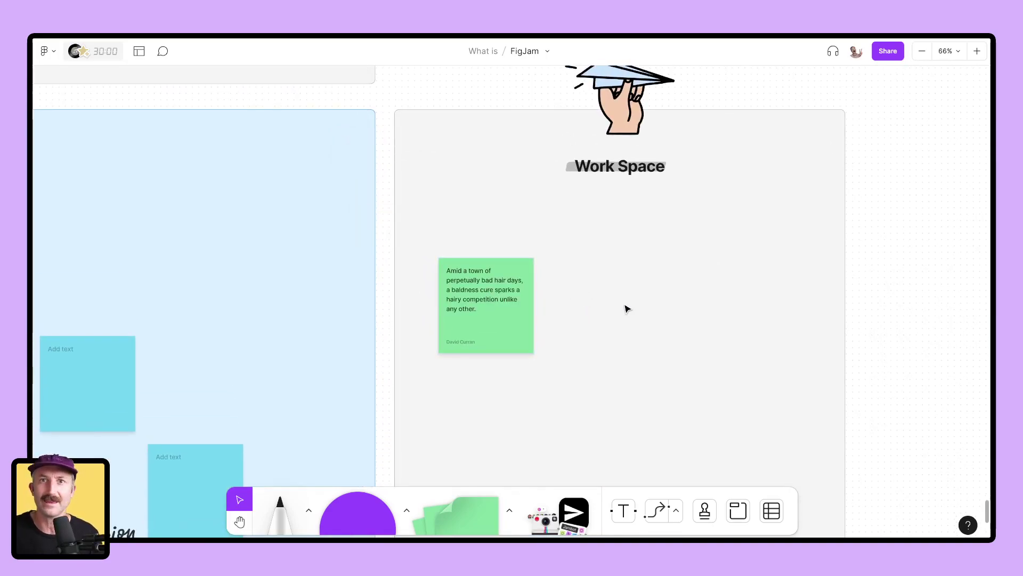
Step: Make the premise sticky blue and add a purple sticky reading 'Setting' beside it
click(500, 326)
click(372, 219)
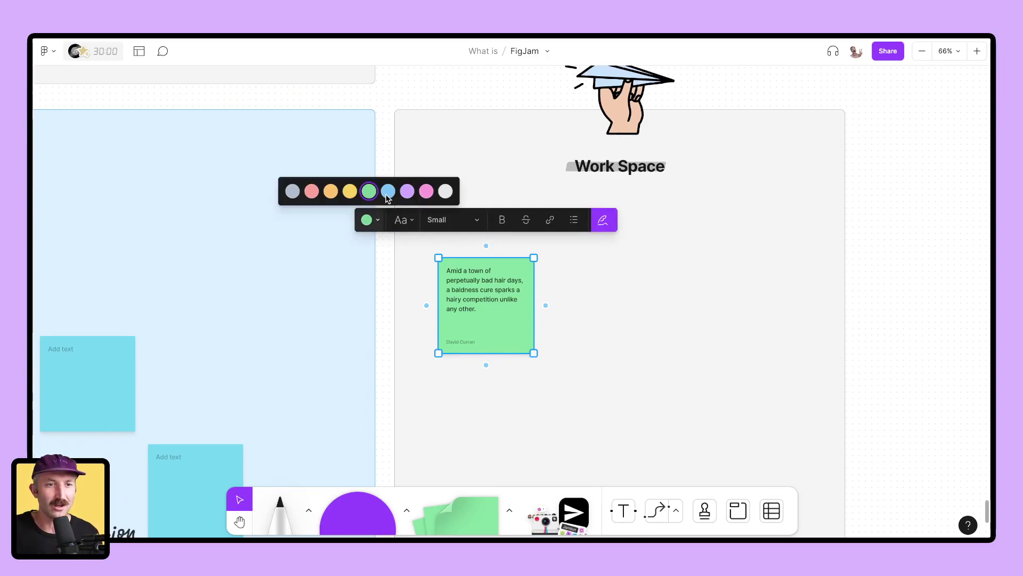
click(388, 191)
click(547, 306)
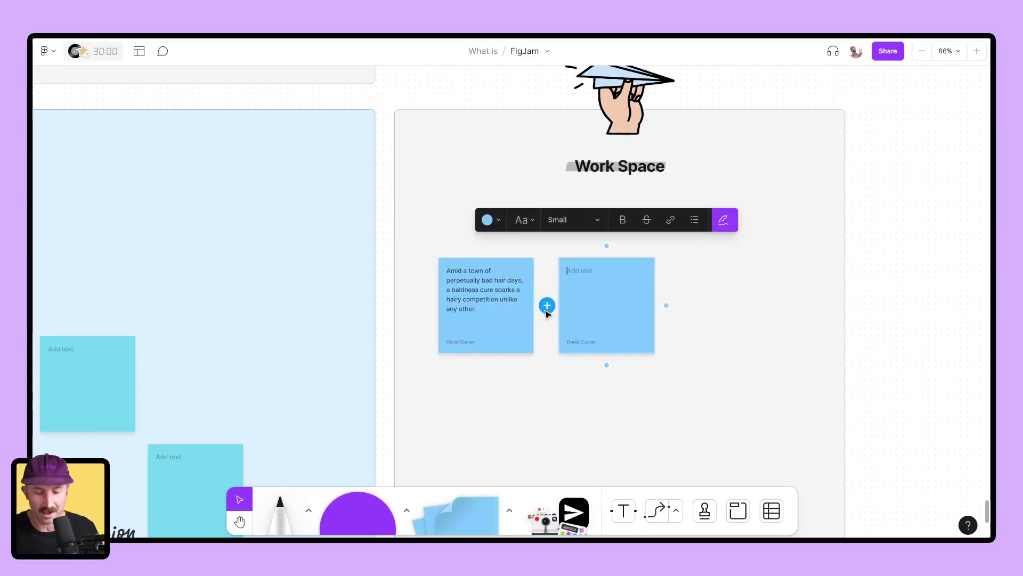
text(Setting)
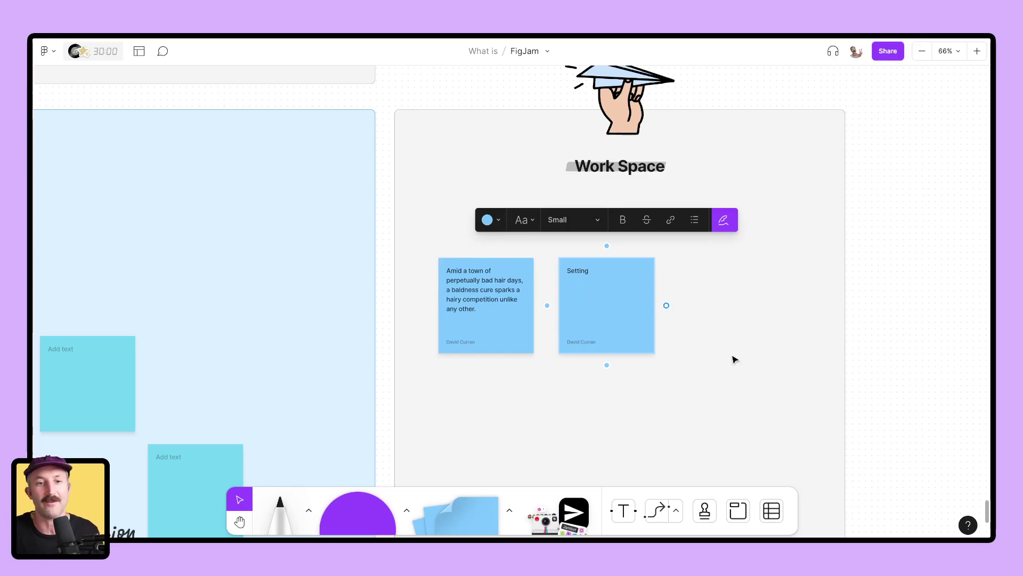
click(691, 382)
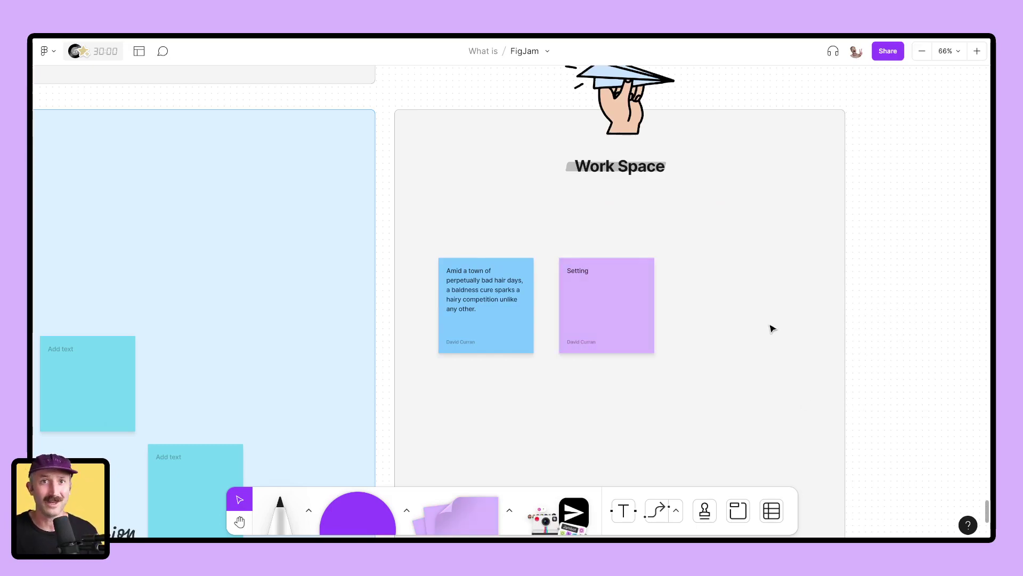
Step: Place another purple sticky to the right and briefly edit the premise text
key(s)
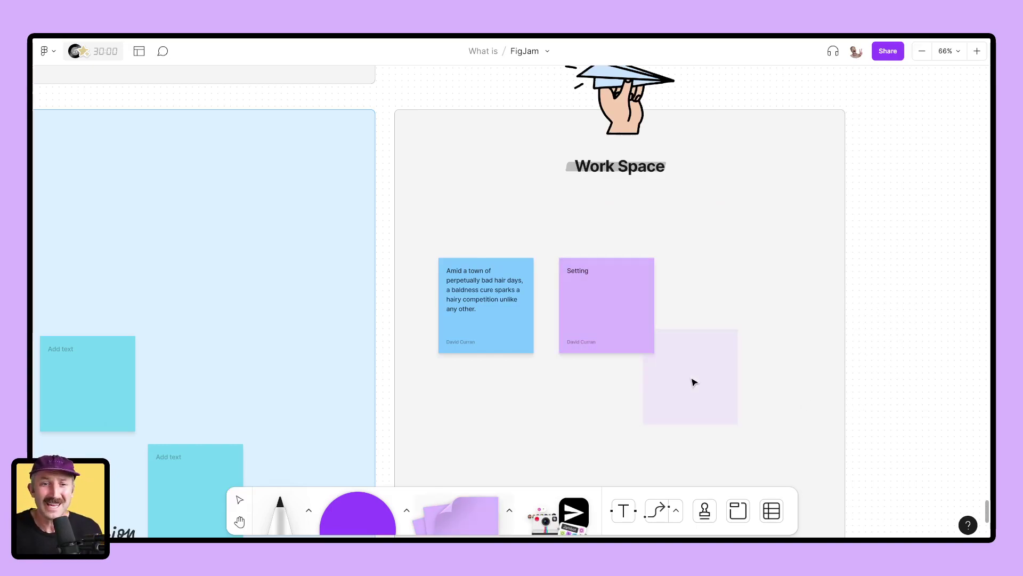
click(730, 319)
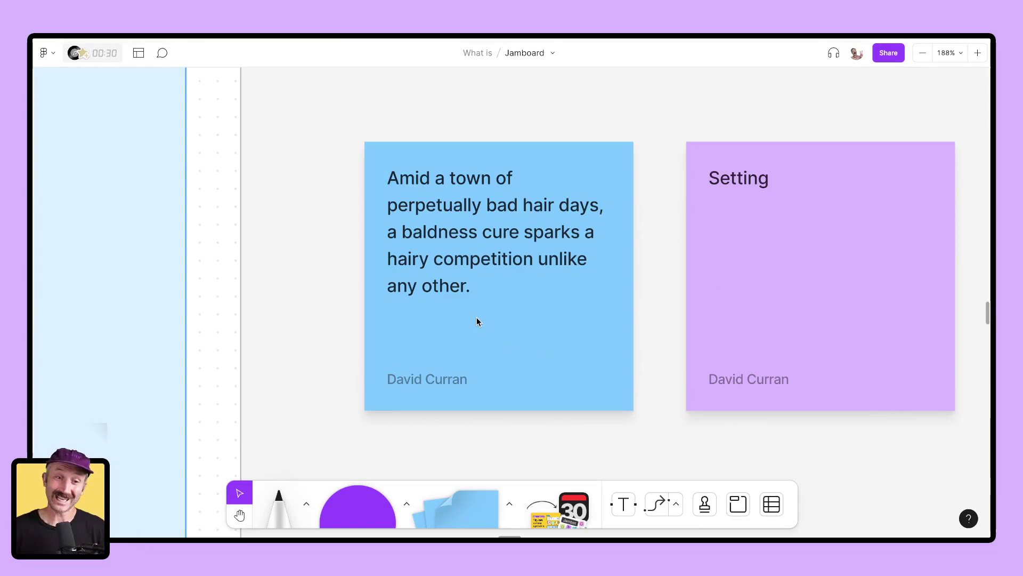
double_click(477, 318)
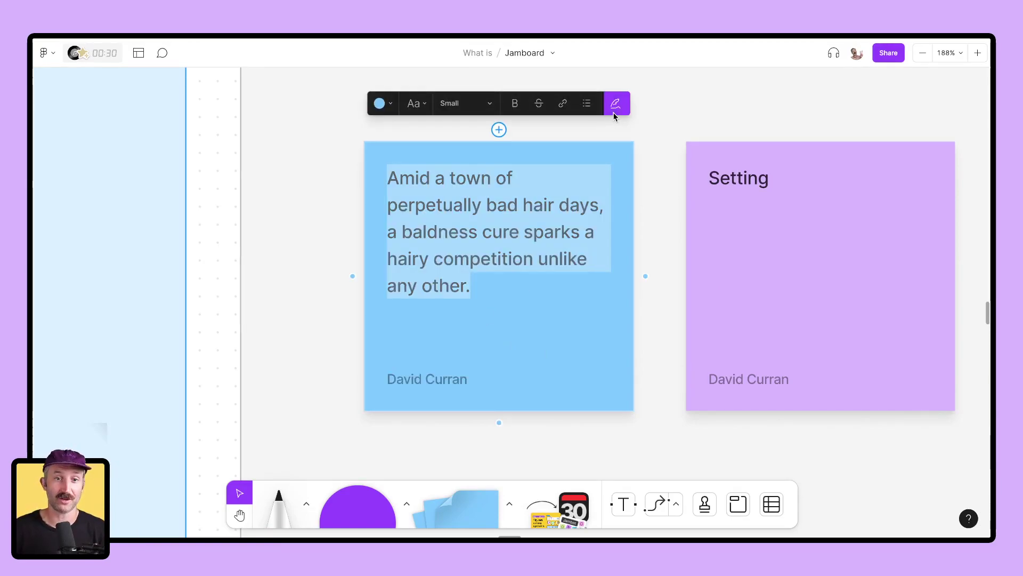
key(Escape)
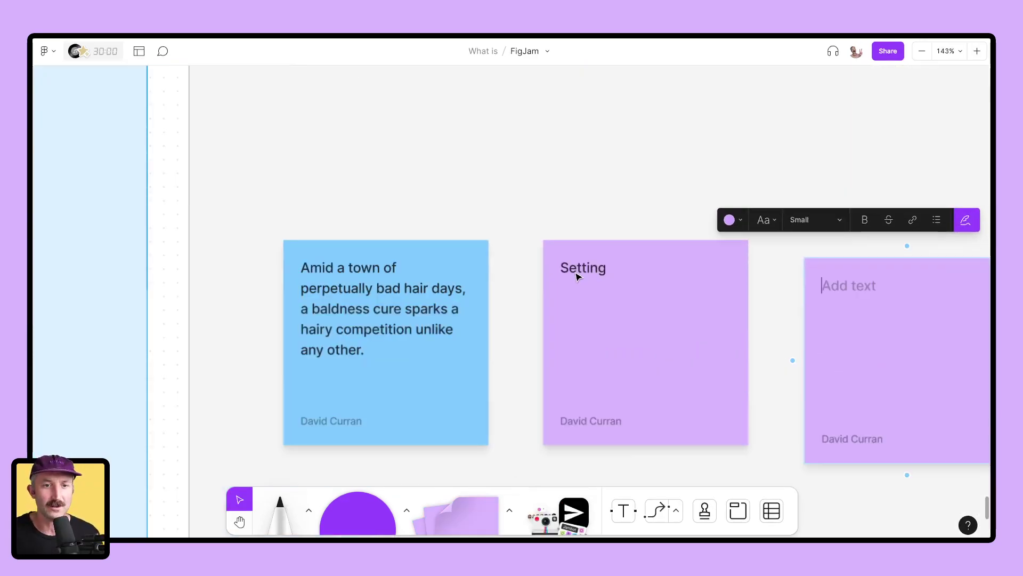
Step: Give the word 'Setting' a handwritten font, Large size and bold
double_click(576, 274)
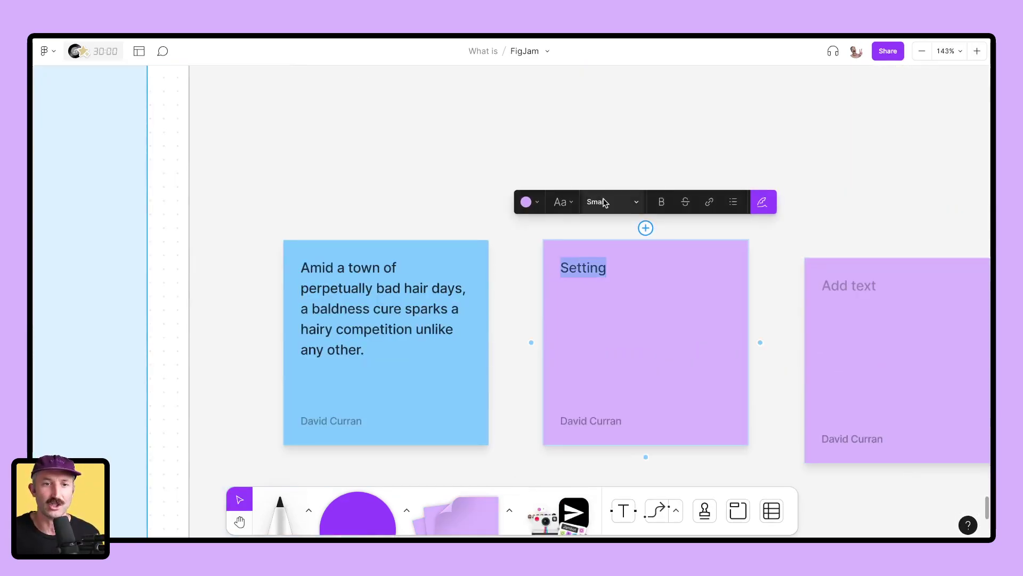
click(560, 202)
click(559, 257)
click(597, 203)
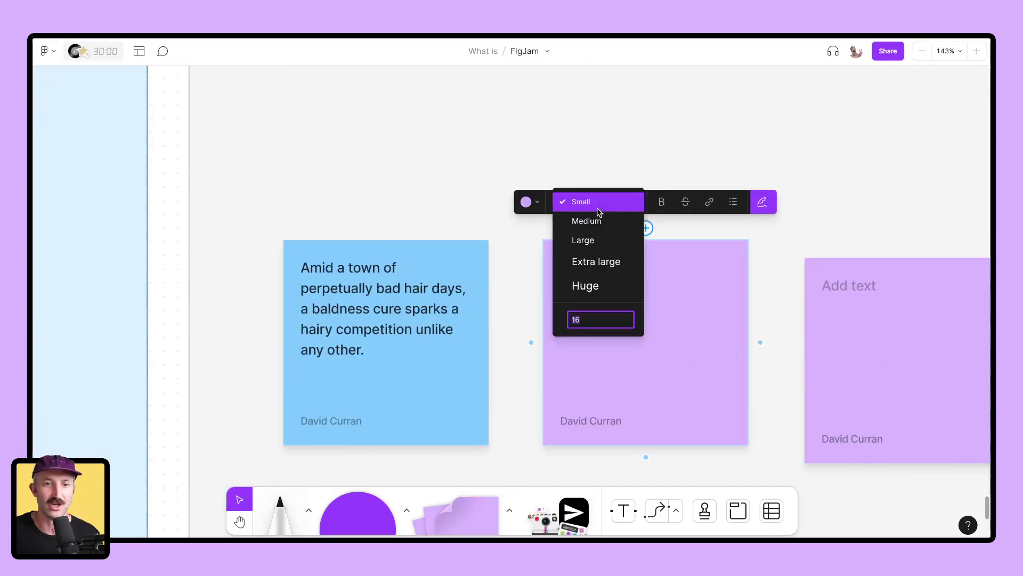
click(589, 240)
click(661, 202)
click(818, 212)
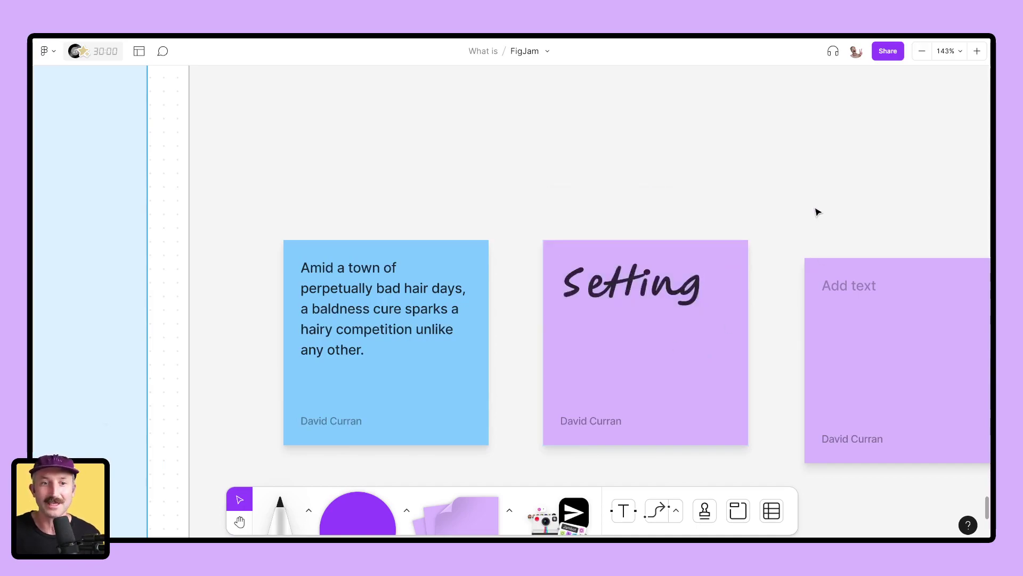
scroll(818, 213, down, 5)
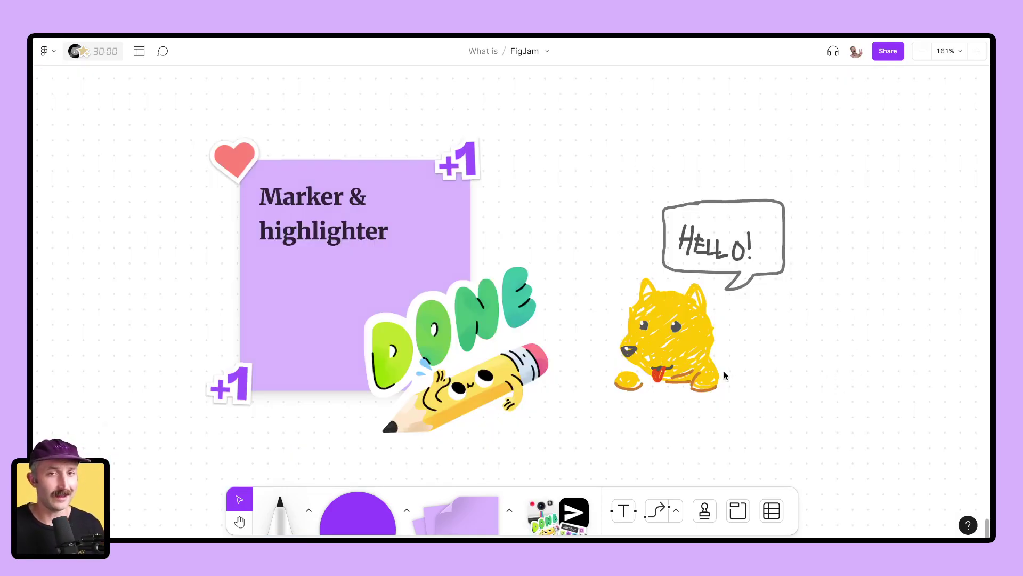
Step: Draw a short marker stroke across the dog's head
click(278, 520)
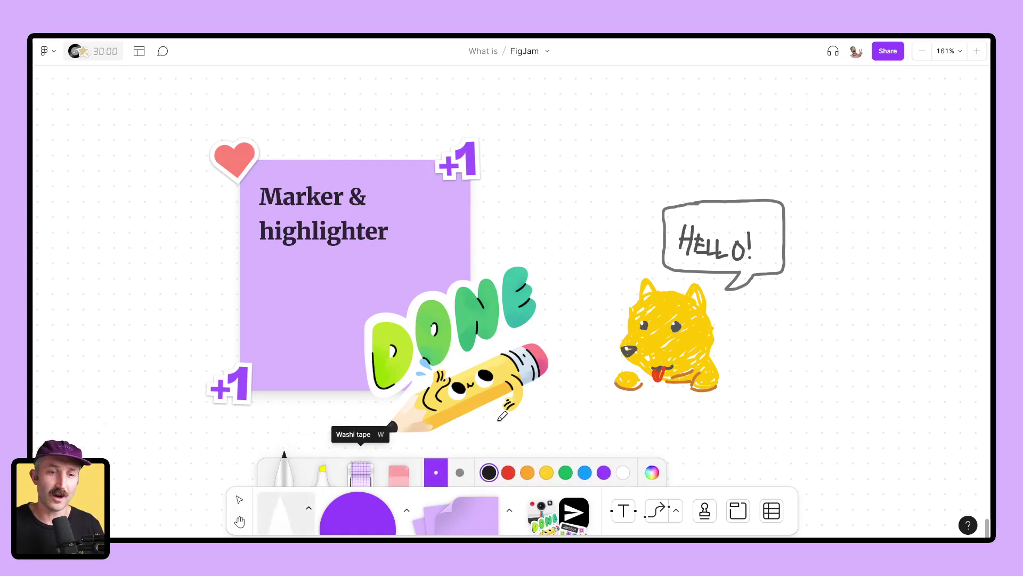
mouse_move(631, 316)
mouse_down()
mouse_move(647, 309)
mouse_move(688, 321)
mouse_up()
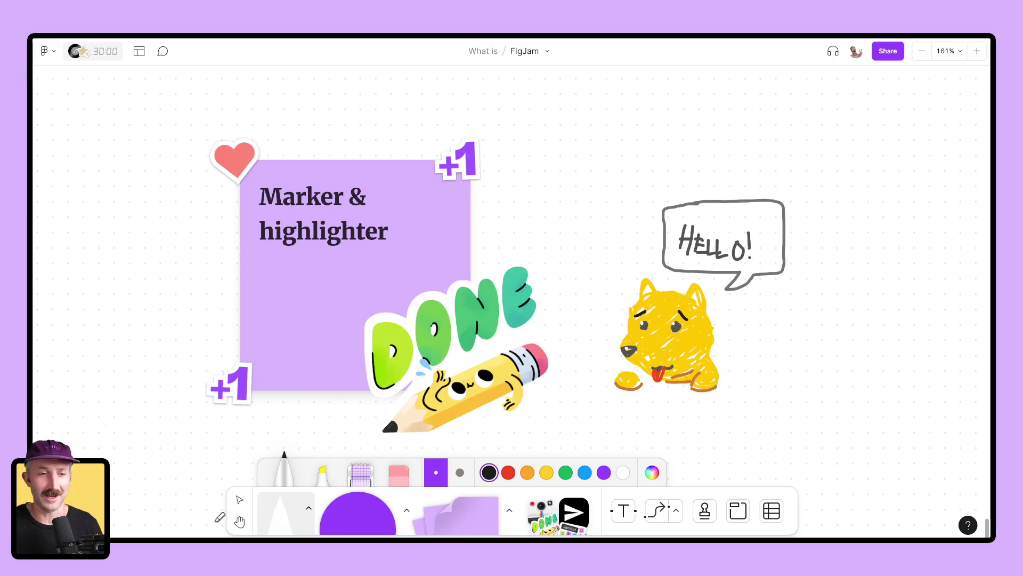
click(240, 499)
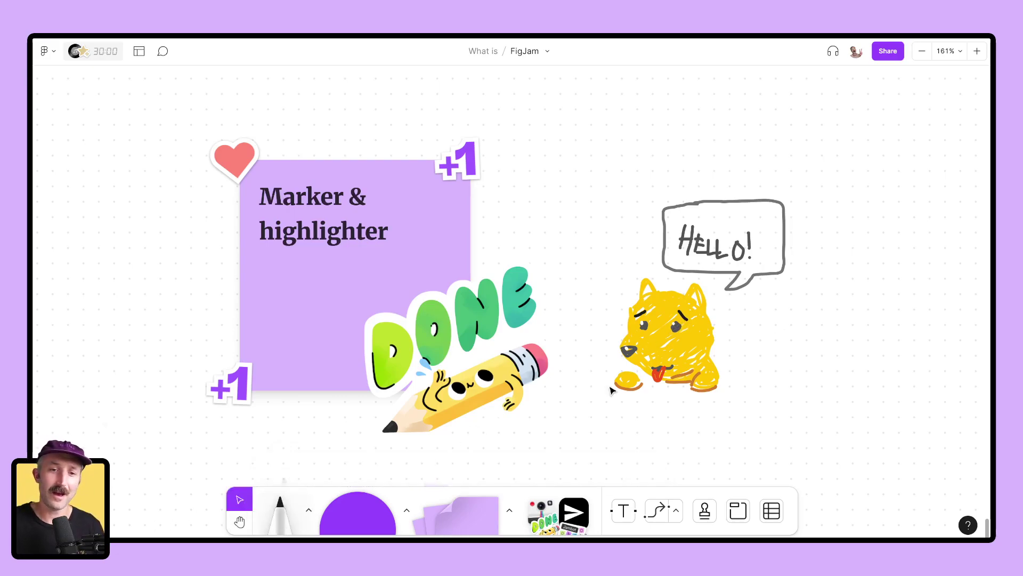
Step: Turn the speech bubble outline green with a thicker stroke
click(754, 278)
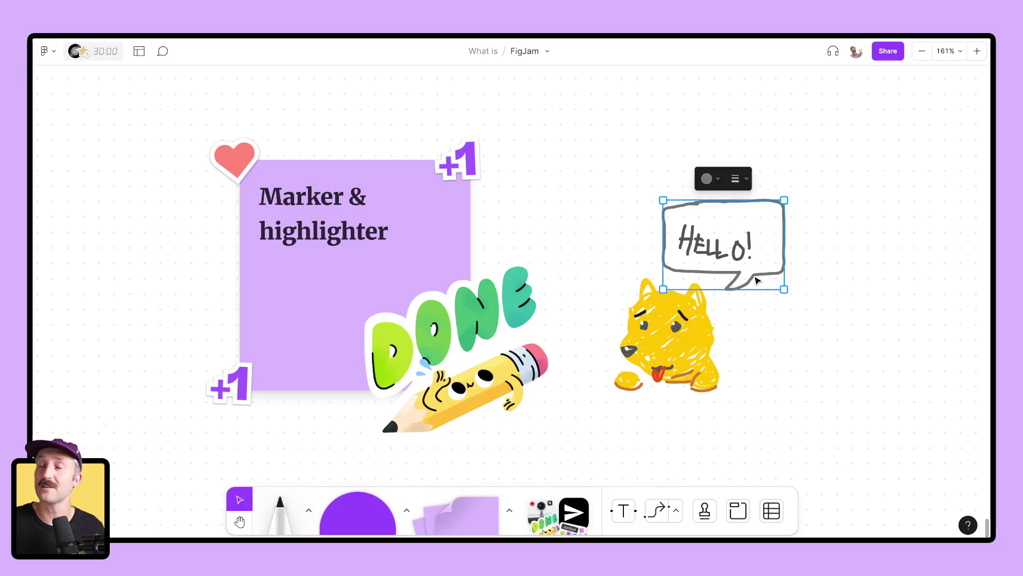
click(715, 181)
click(728, 137)
click(746, 177)
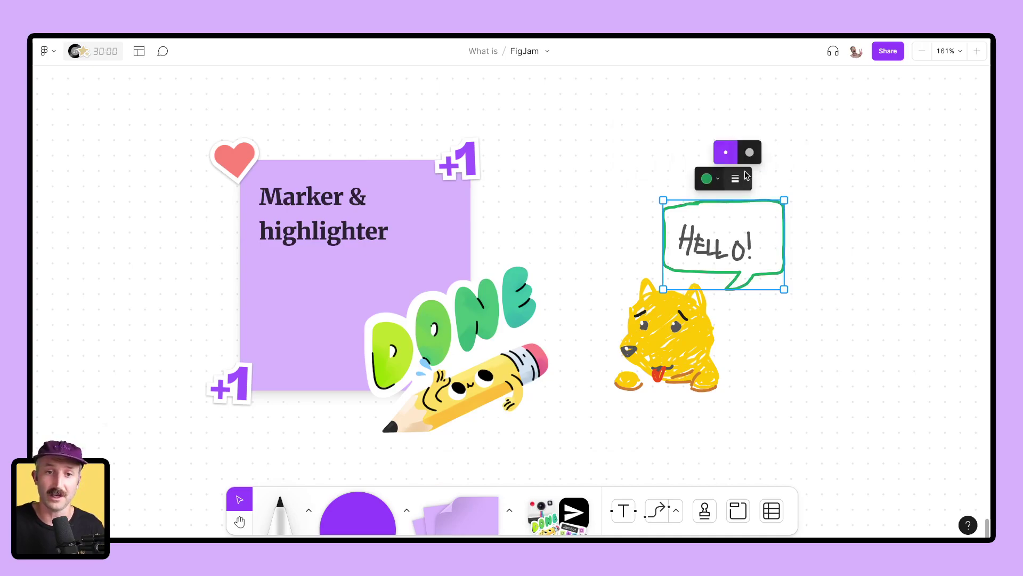
click(750, 153)
click(747, 353)
Step: Make all strokes of the dog drawing thicker
scroll(747, 354, up, 2)
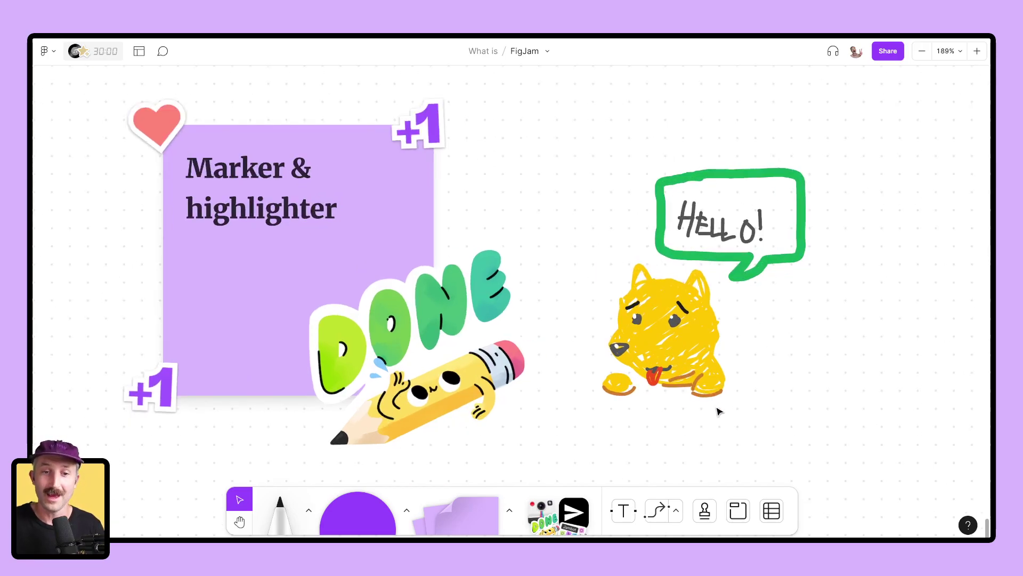
drag(716, 406, 608, 277)
click(661, 244)
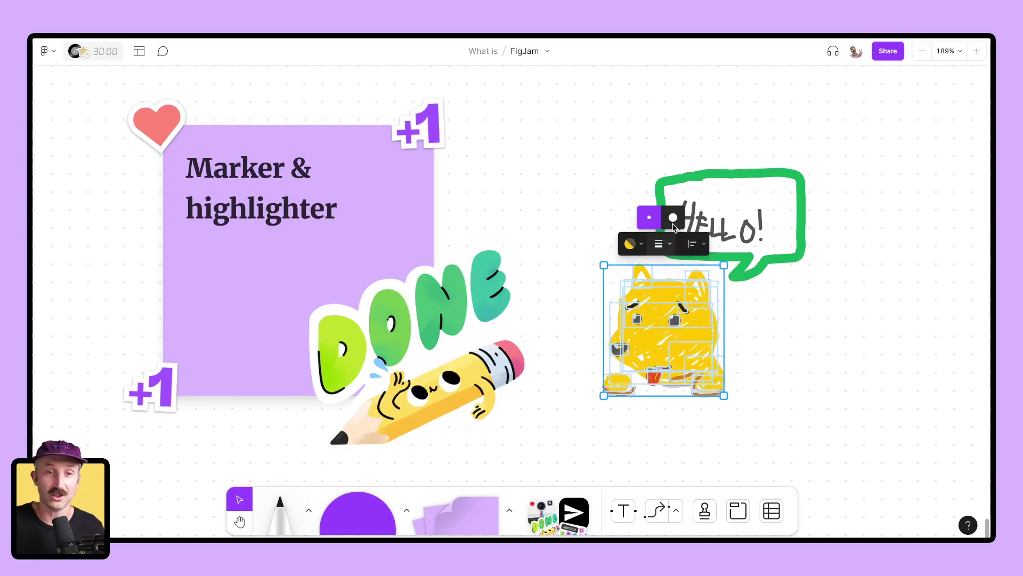
click(673, 223)
click(772, 333)
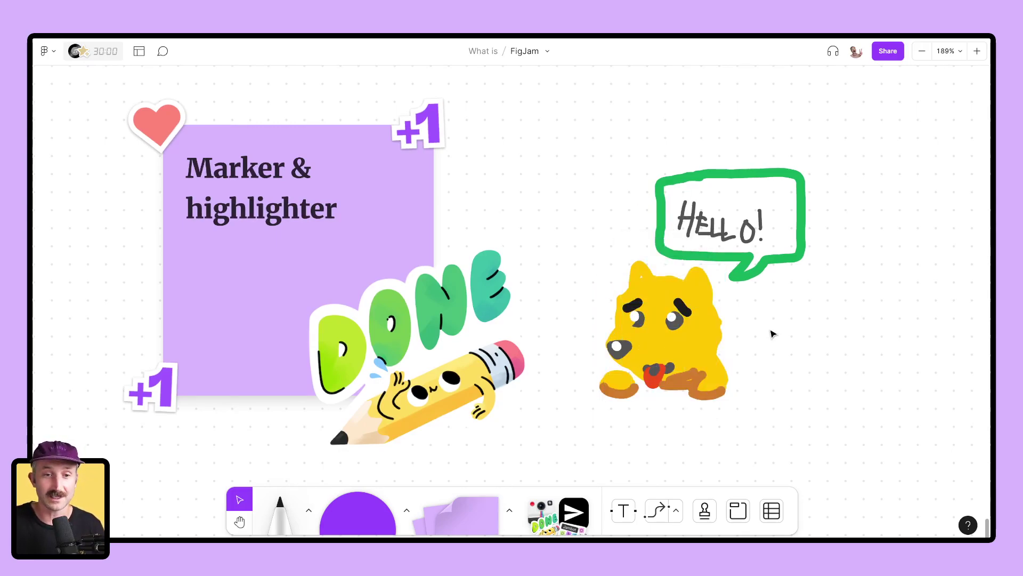
Step: Delete the speech bubble drawing and erase the HELLO! lettering with the Eraser
click(760, 272)
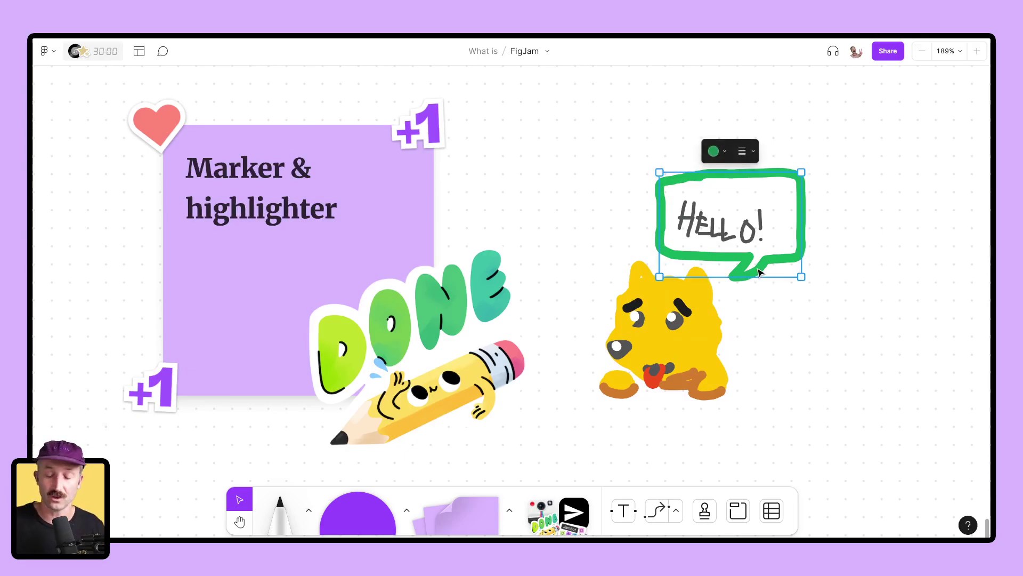
key(Delete)
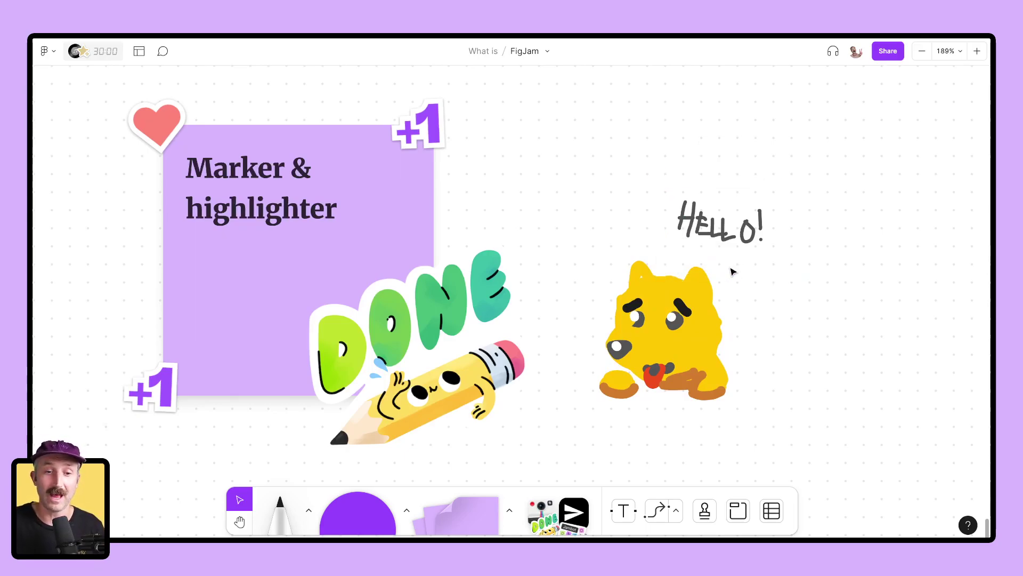
click(288, 506)
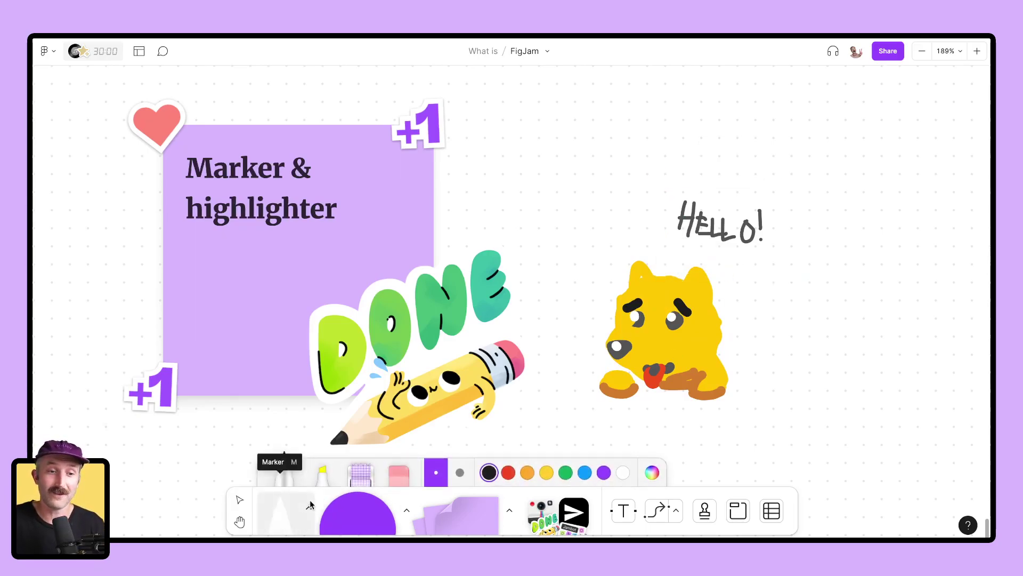
click(400, 465)
drag(682, 178, 688, 221)
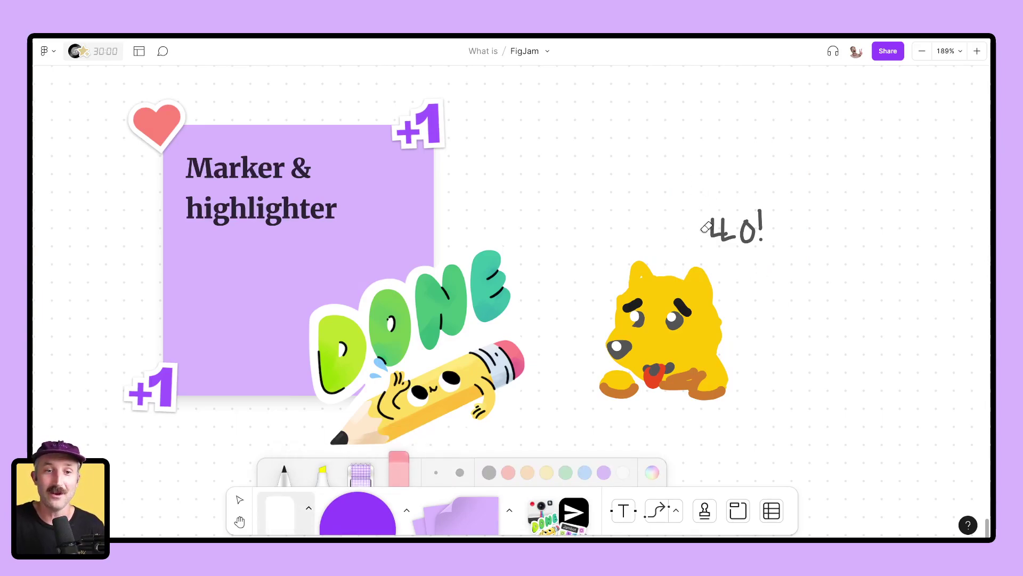
mouse_move(705, 228)
mouse_down()
mouse_move(733, 198)
mouse_move(768, 222)
mouse_up()
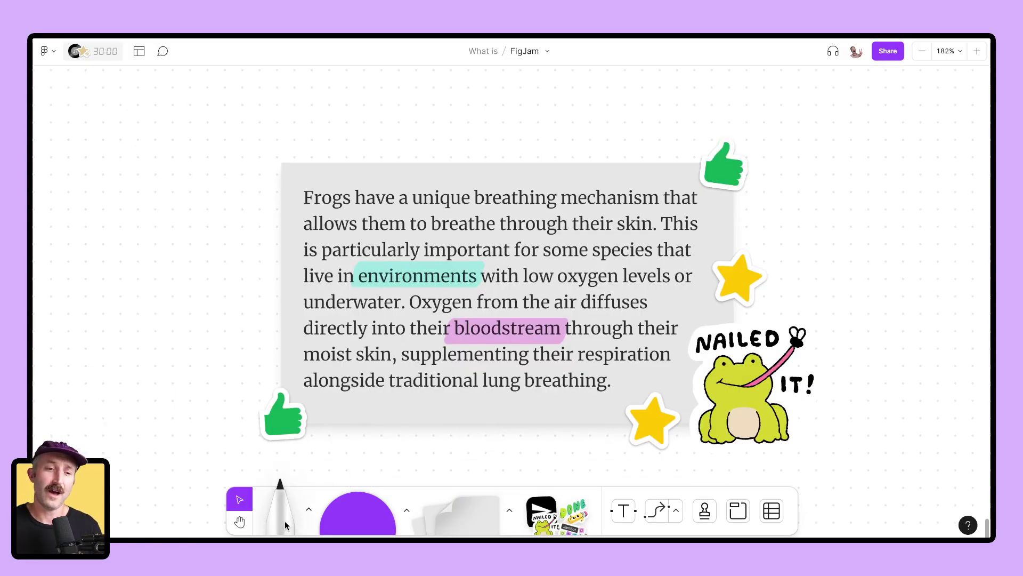
Step: Highlight the word 'mechanism' with the highlighter and recolour the highlight green
click(285, 522)
click(322, 470)
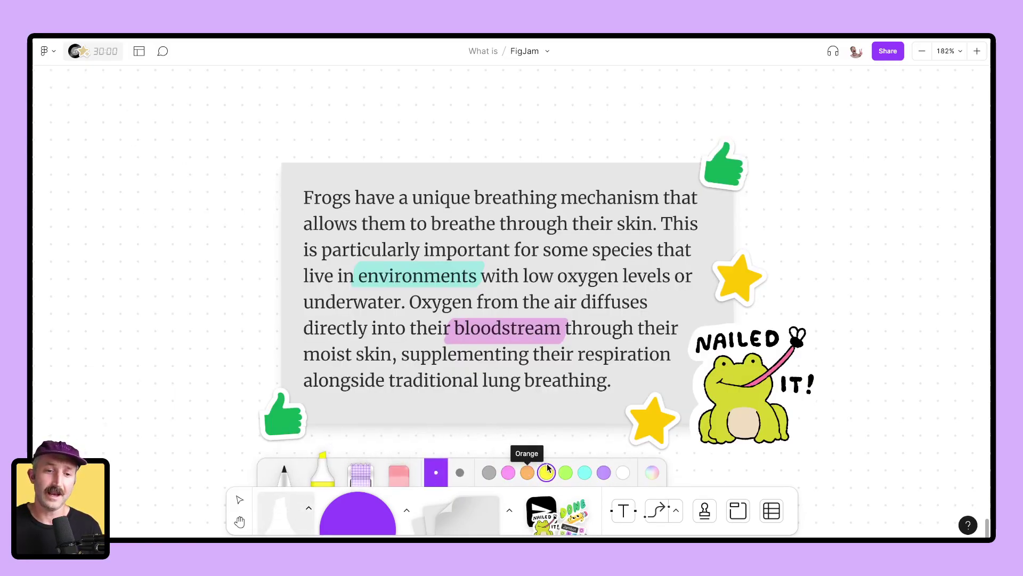
drag(567, 198, 653, 198)
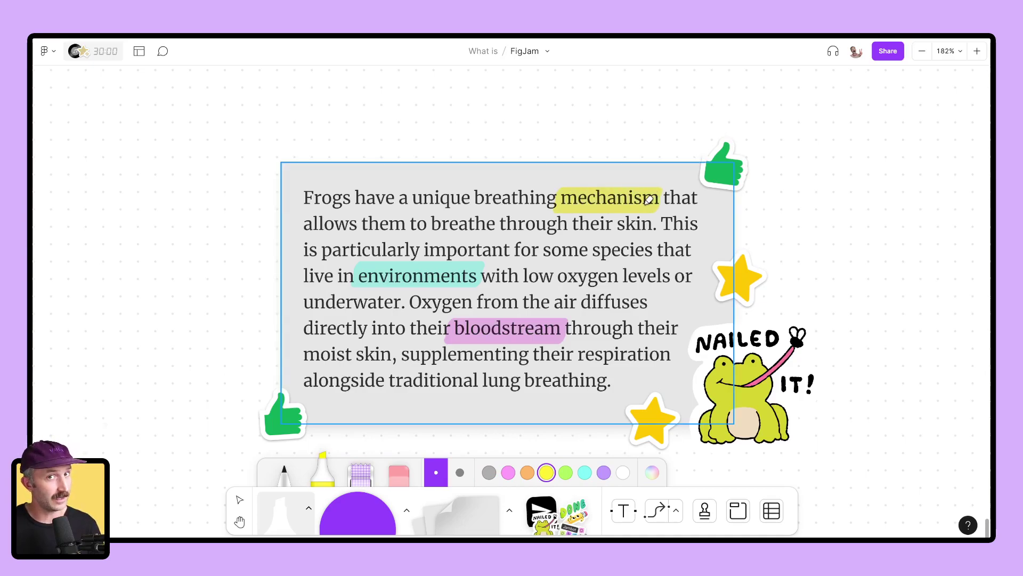
click(239, 499)
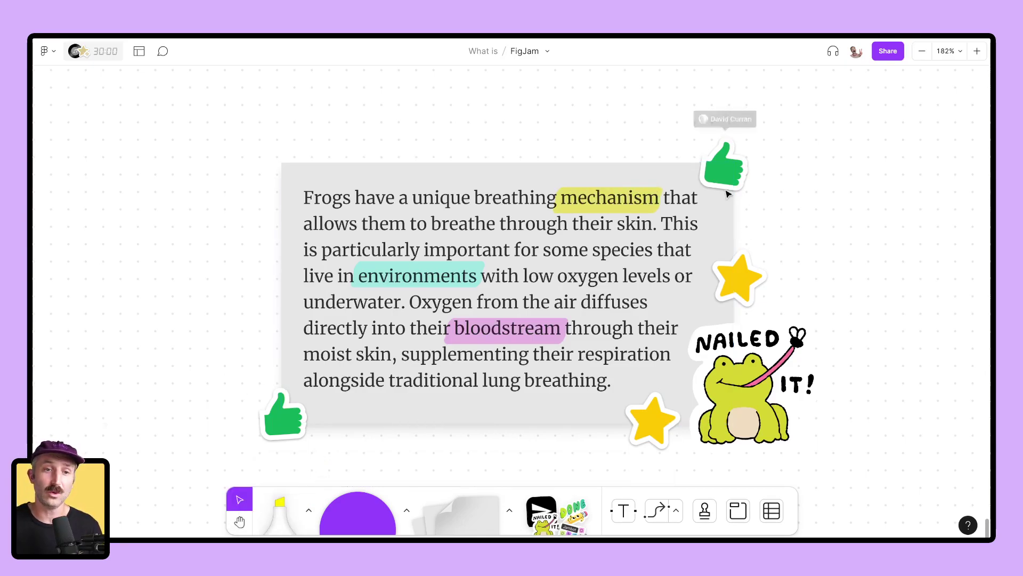
click(615, 200)
click(594, 179)
click(605, 156)
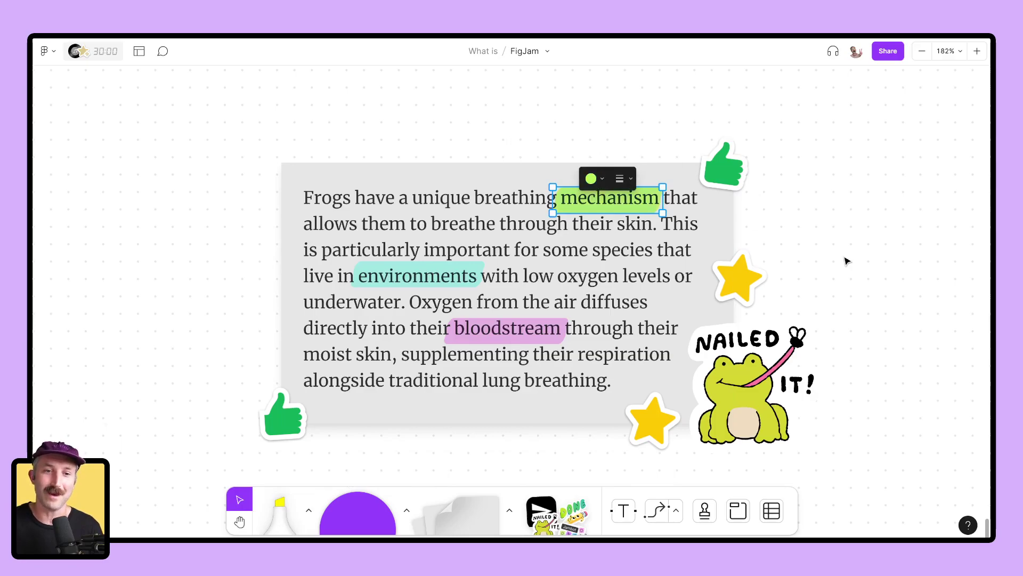
click(847, 261)
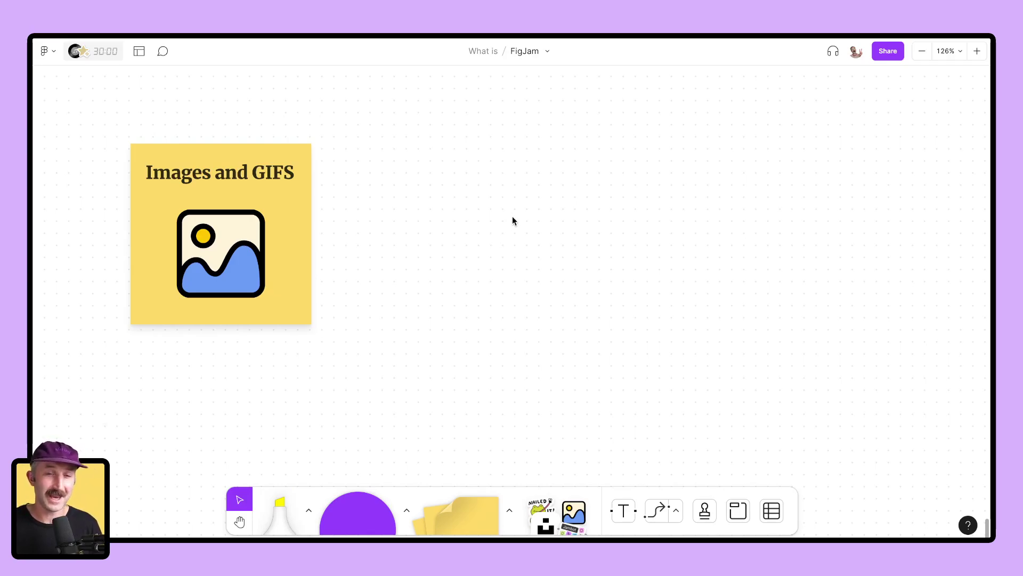
Step: Paste the two dog photos with white borders and crop the yellow one into a circle
key(ctrl+v)
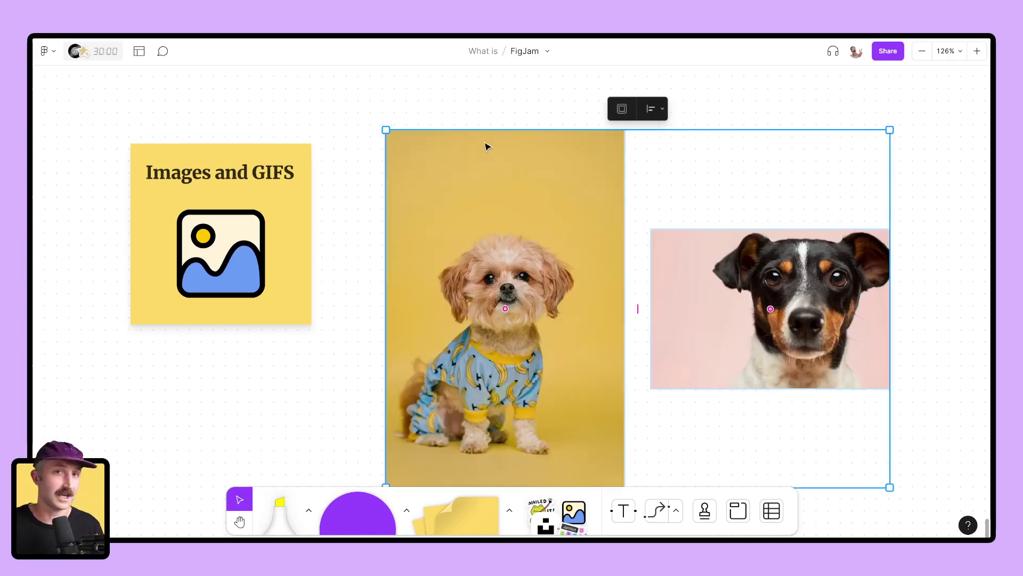
click(621, 108)
click(502, 183)
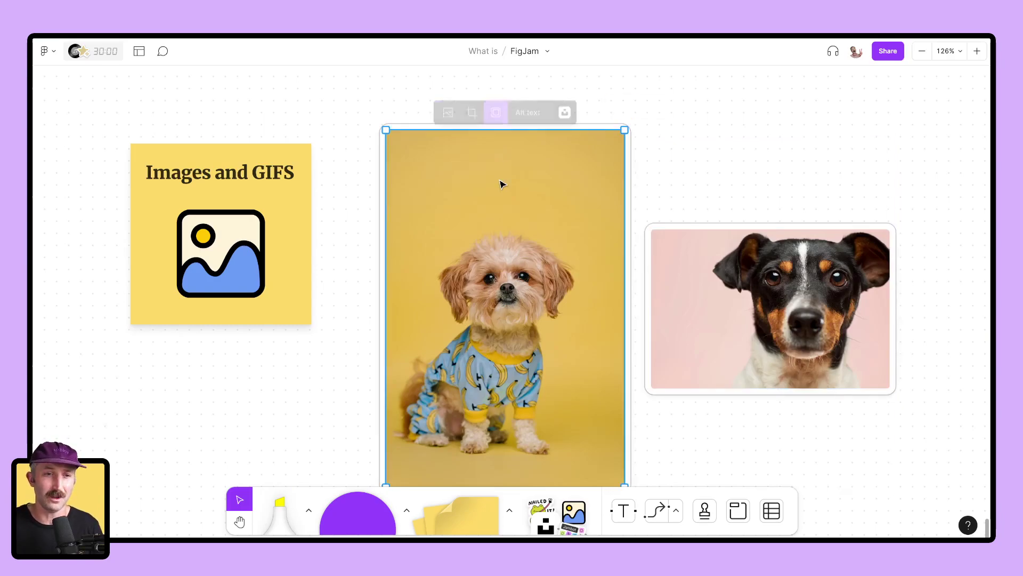
click(472, 109)
click(499, 108)
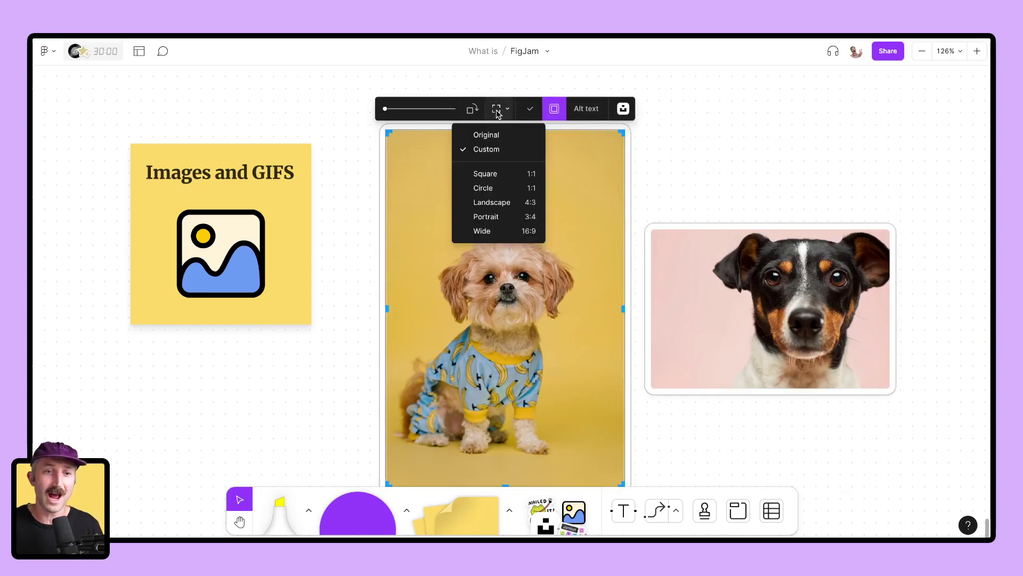
click(485, 187)
click(749, 173)
Step: Crop the pink dog photo to a square, repositioning the dog inside the frame
click(713, 309)
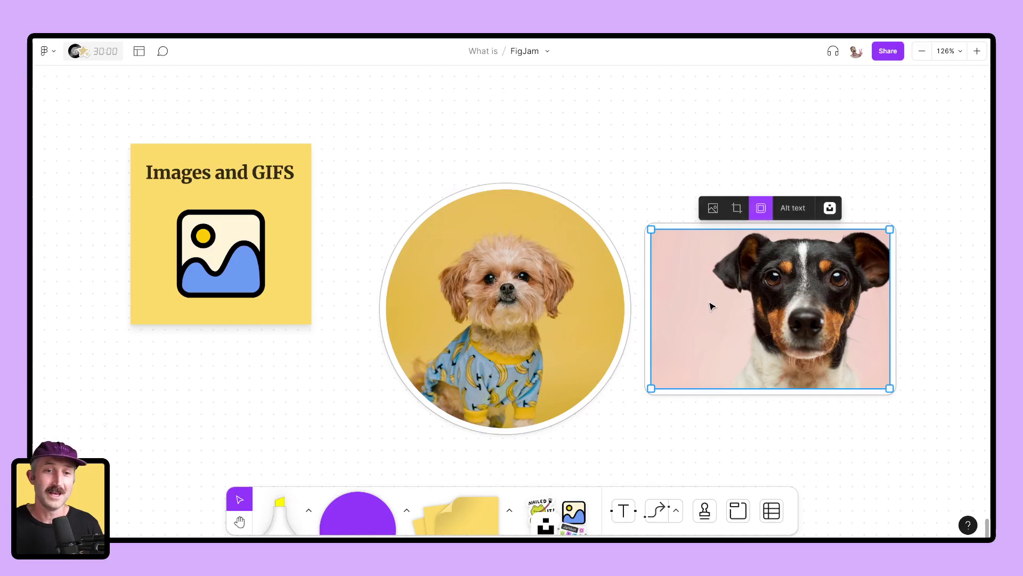
click(730, 211)
click(766, 207)
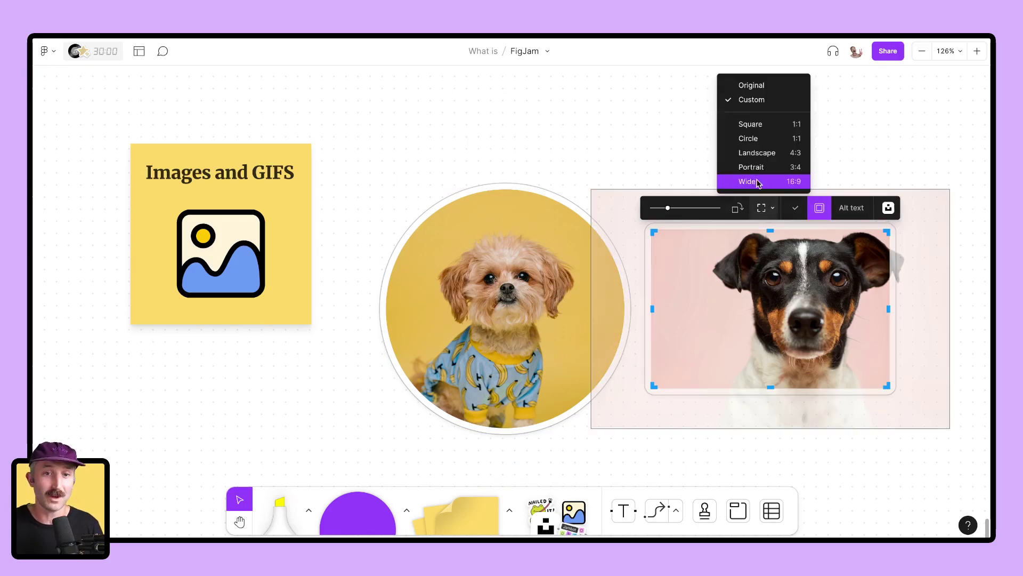
click(755, 124)
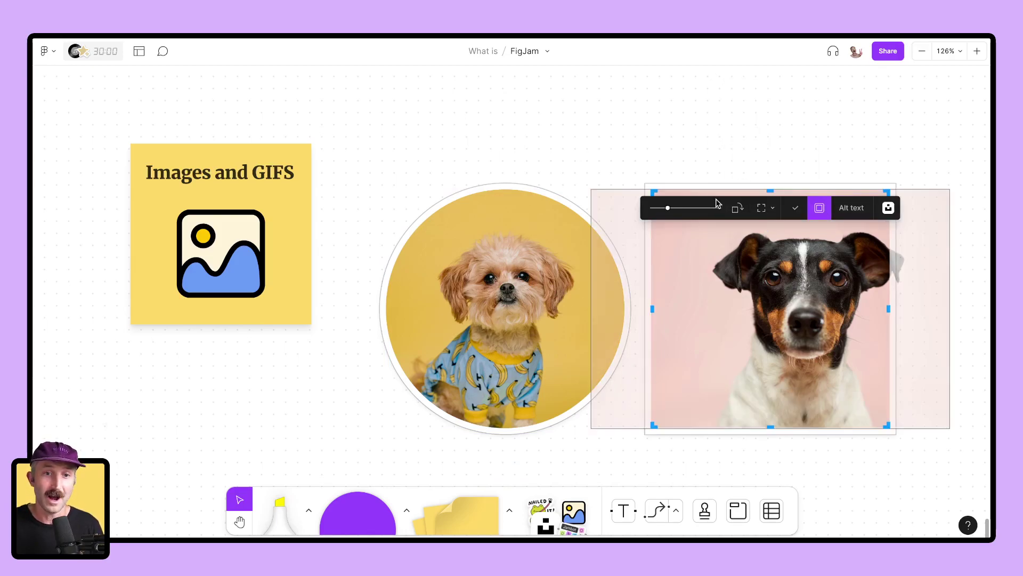
mouse_move(668, 210)
mouse_down()
mouse_move(690, 213)
mouse_move(673, 217)
mouse_move(678, 210)
mouse_up()
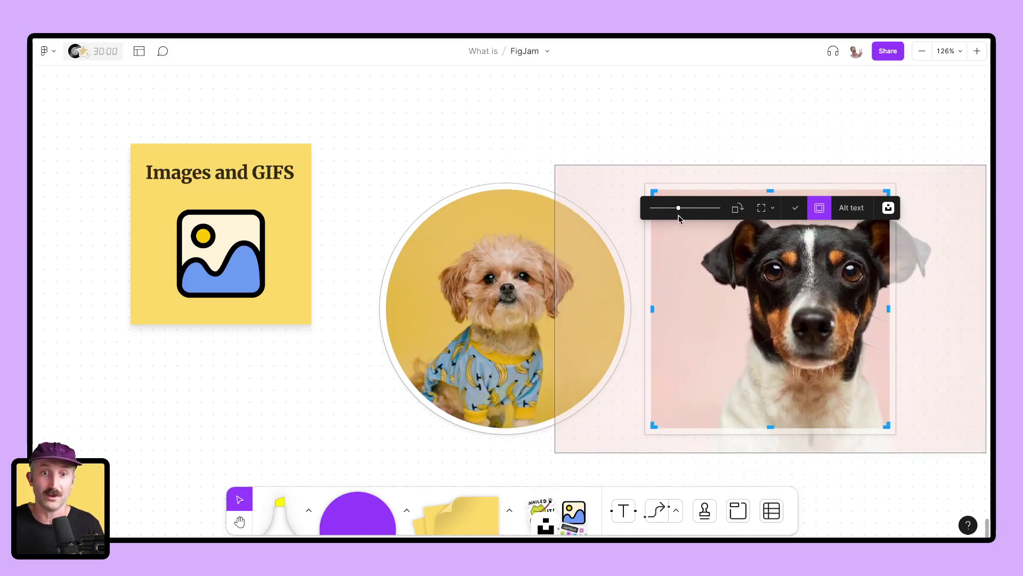
drag(832, 315, 793, 325)
click(669, 116)
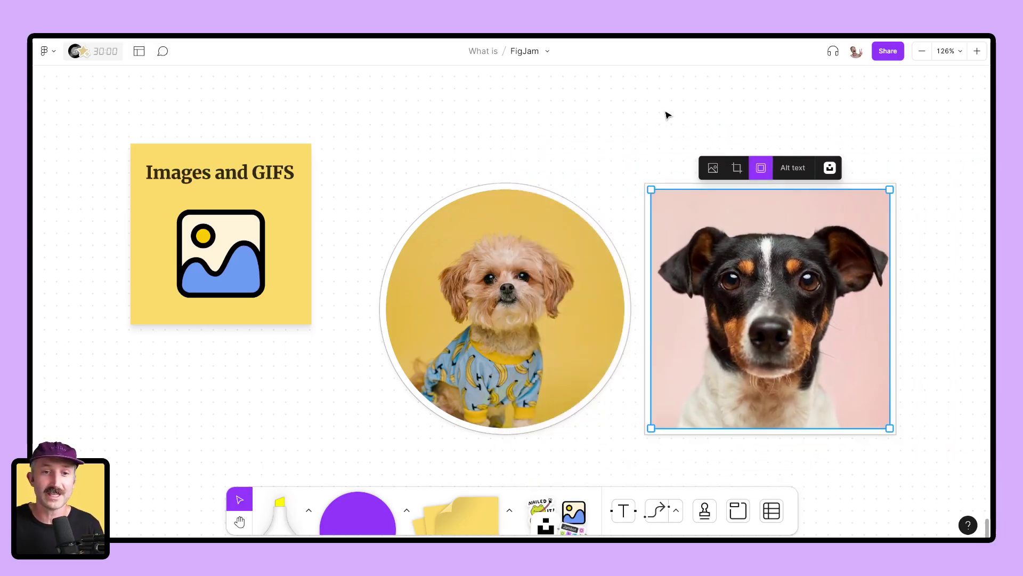
click(668, 115)
Step: Rotate the pink dog photo slightly clockwise
click(820, 280)
scroll(887, 415, up, 1)
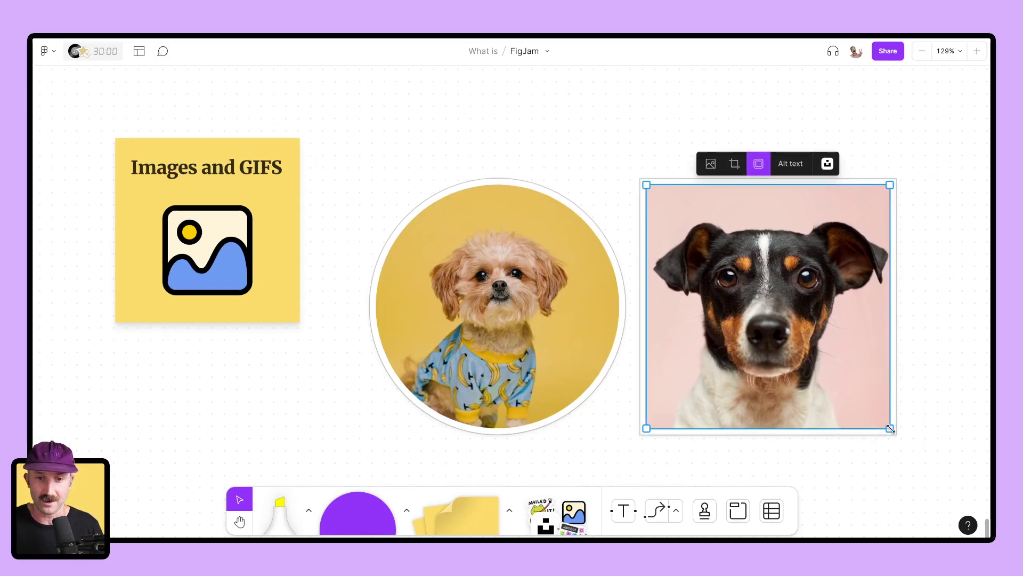
mouse_move(892, 430)
mouse_down()
mouse_move(833, 432)
mouse_move(897, 443)
mouse_up()
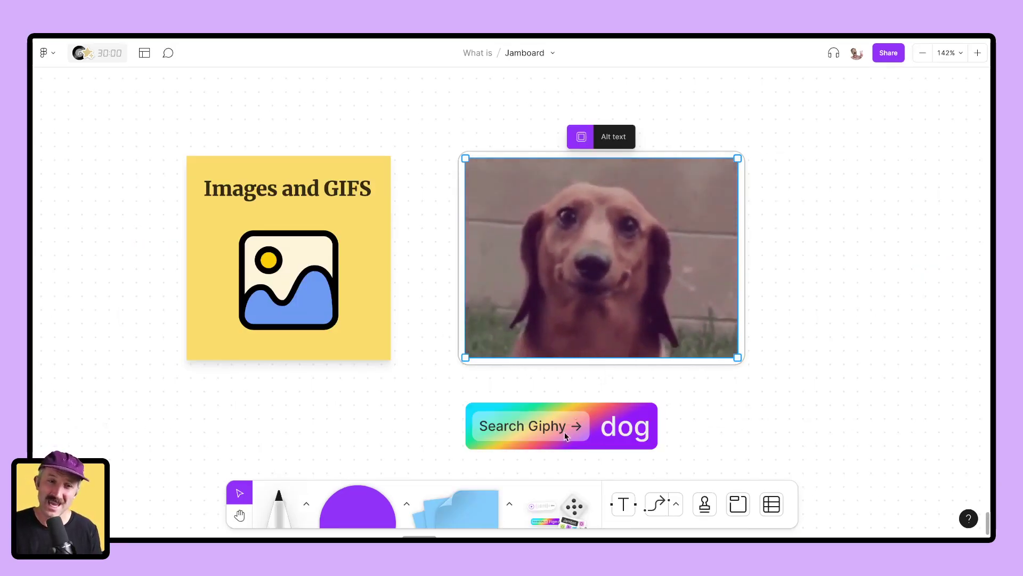
Step: Search Giphy for dog GIFs using the Giphy widget
click(533, 428)
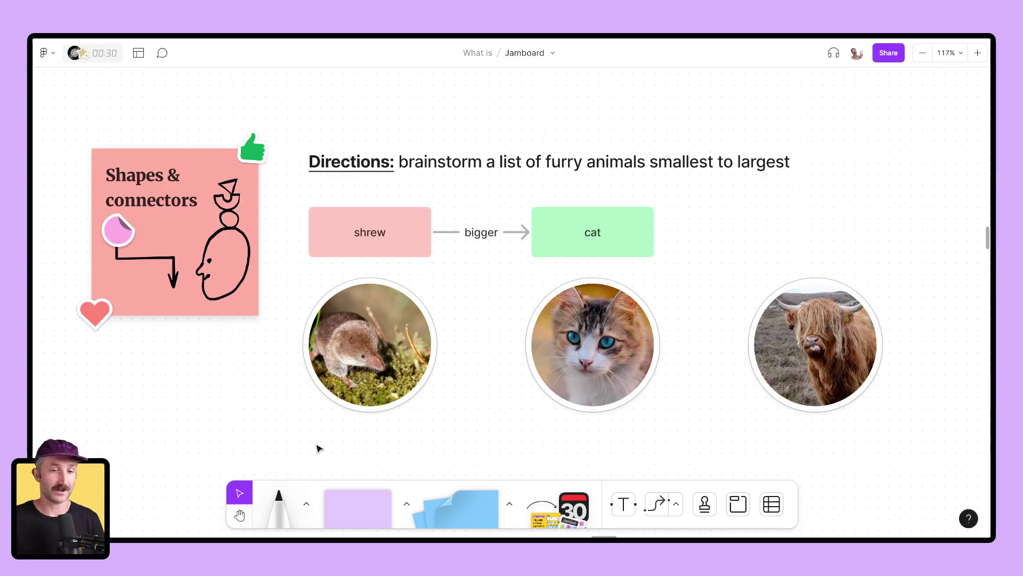
Step: Look through the full set of extra shapes, then dismiss the choices
click(407, 504)
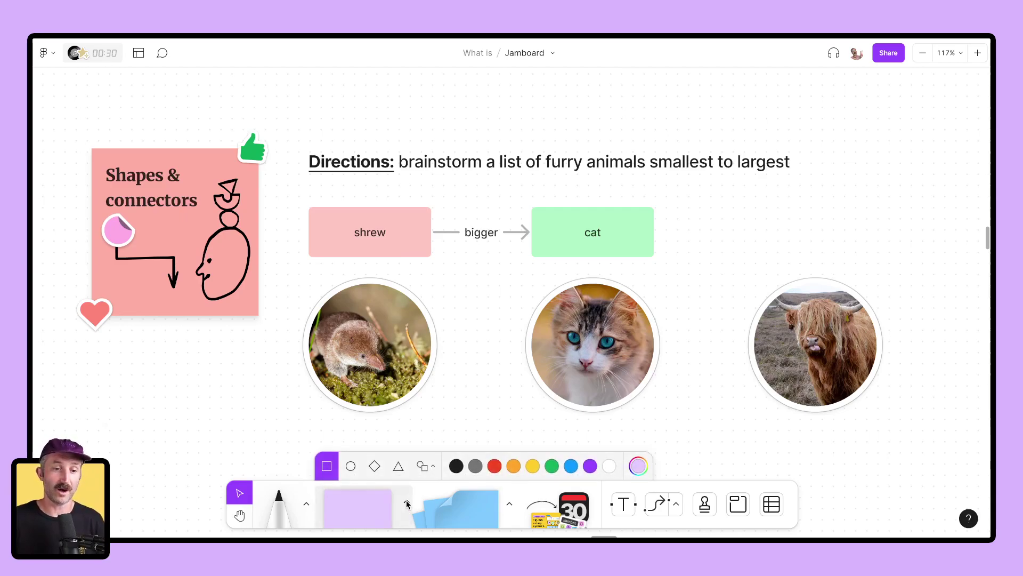
click(433, 467)
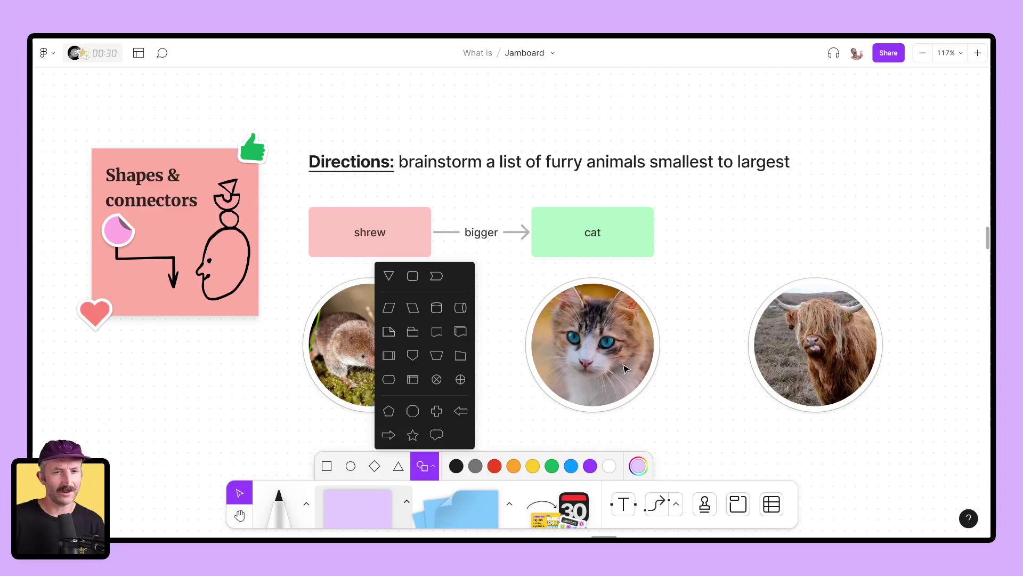
key(Escape)
Step: Add a connected light violet 'highland cattle' box after the cat box
click(622, 238)
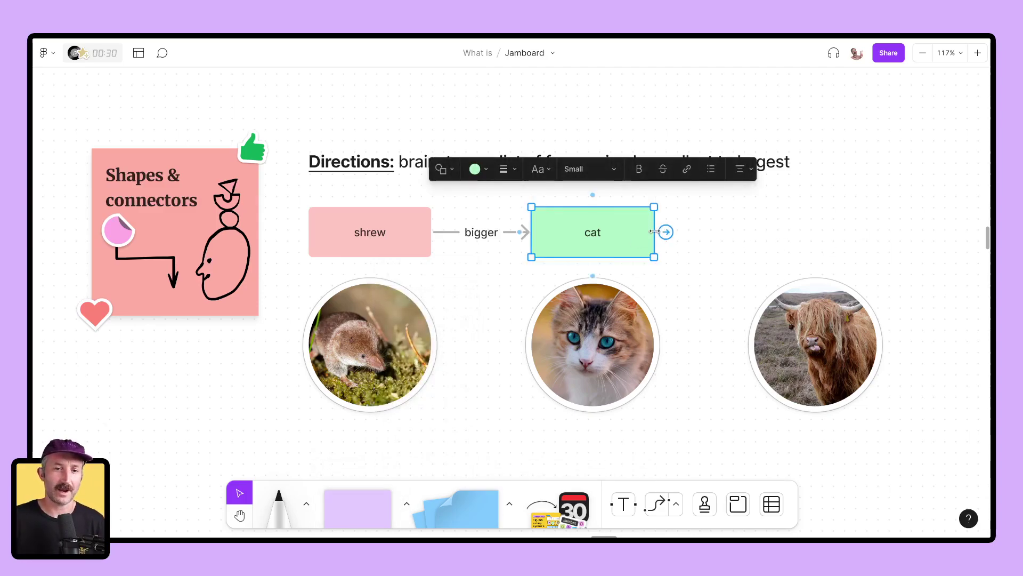
click(666, 232)
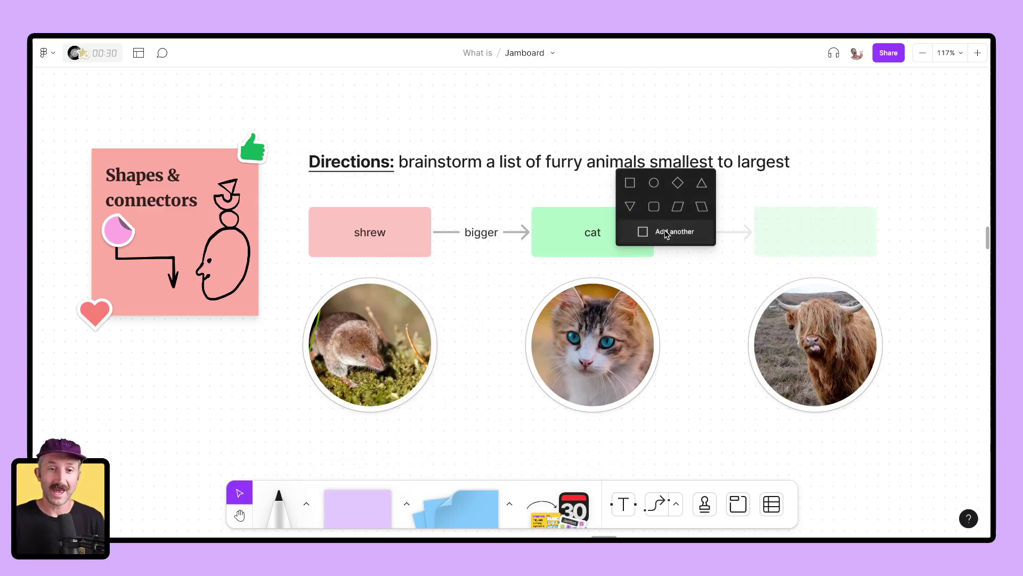
click(666, 233)
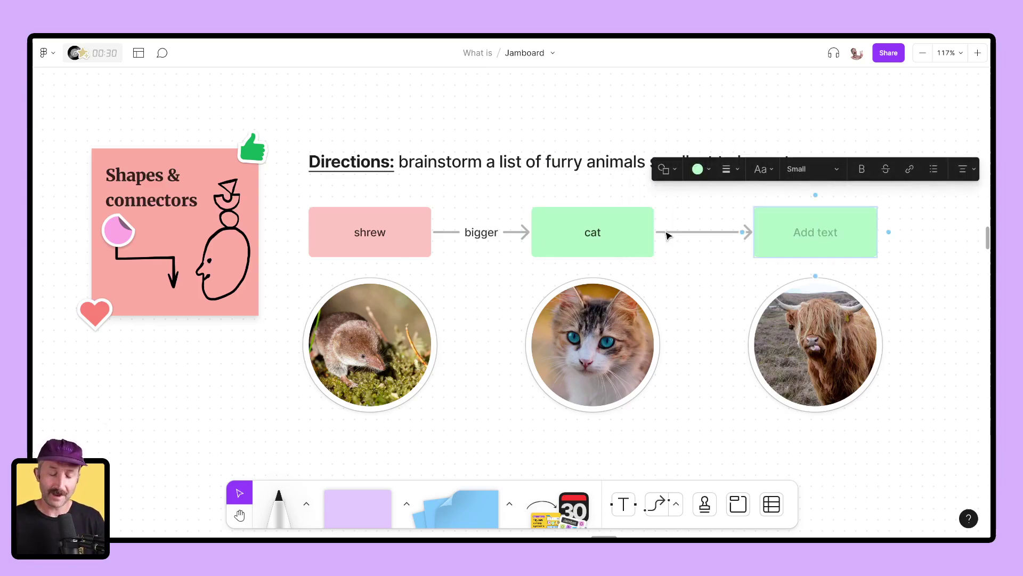
text(highland cattle)
click(711, 171)
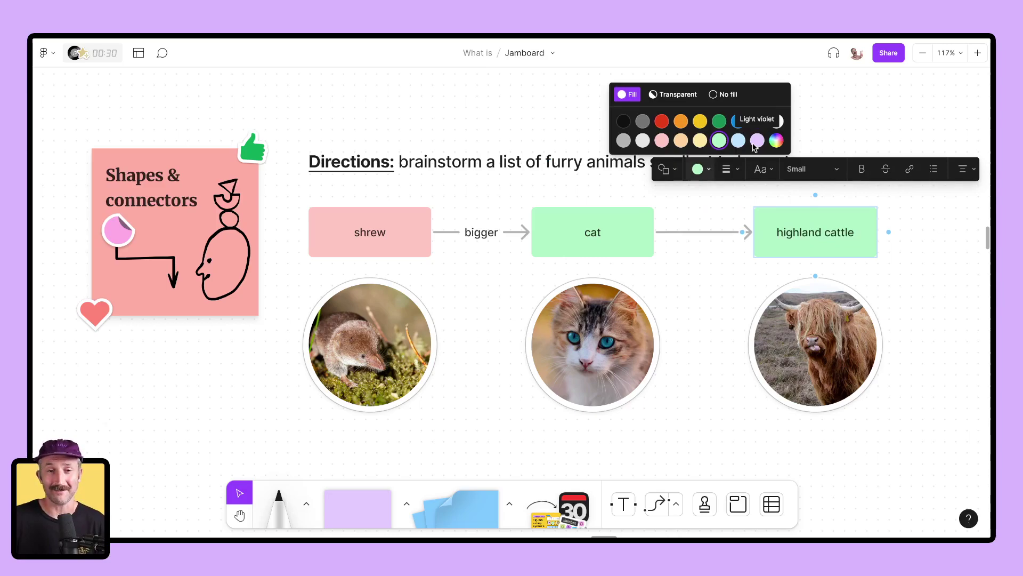
click(756, 141)
Step: Label the cat-to-highland cattle connector 'bigger'
click(702, 233)
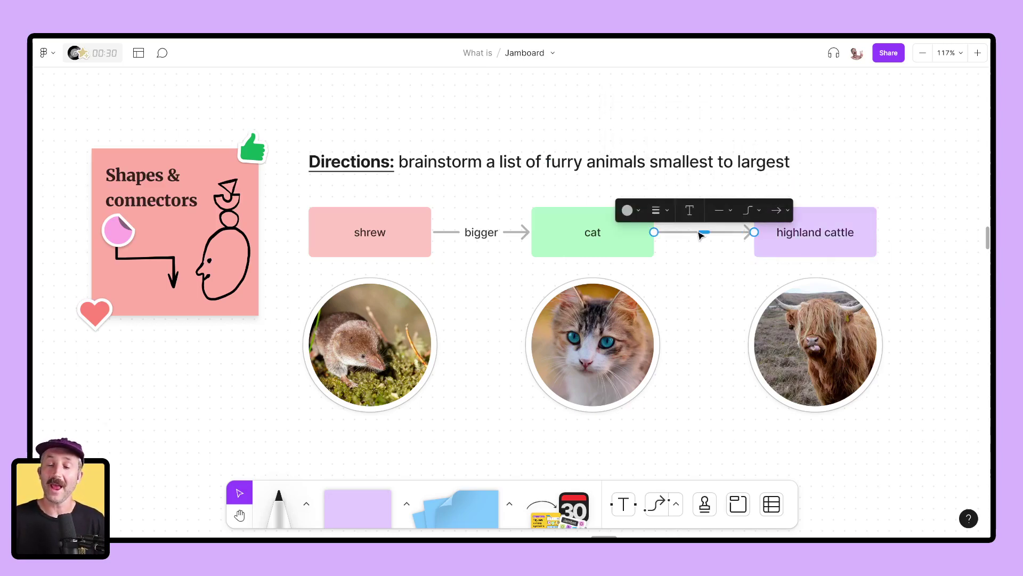
double_click(701, 233)
text(b)
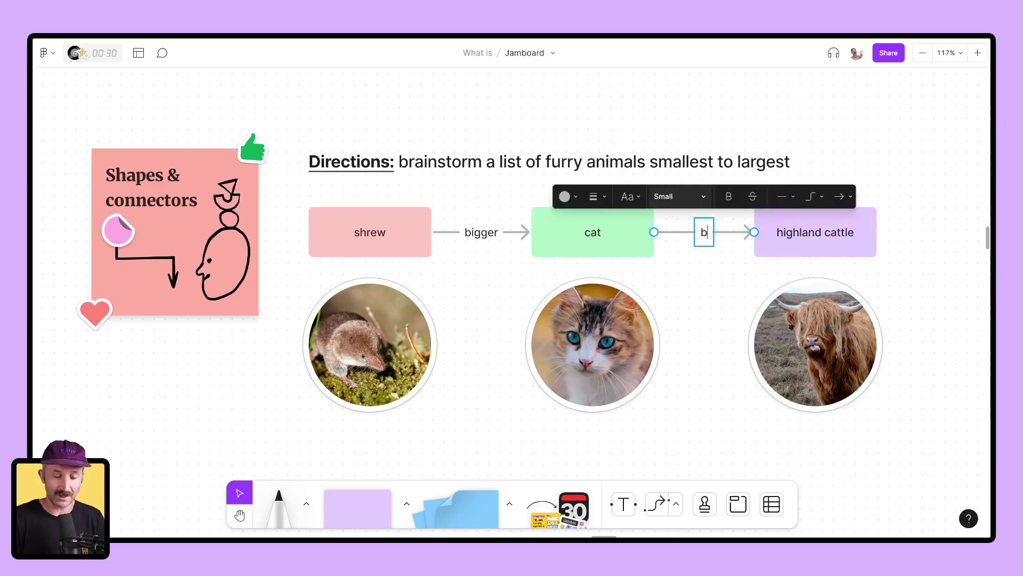
text(igger)
click(716, 294)
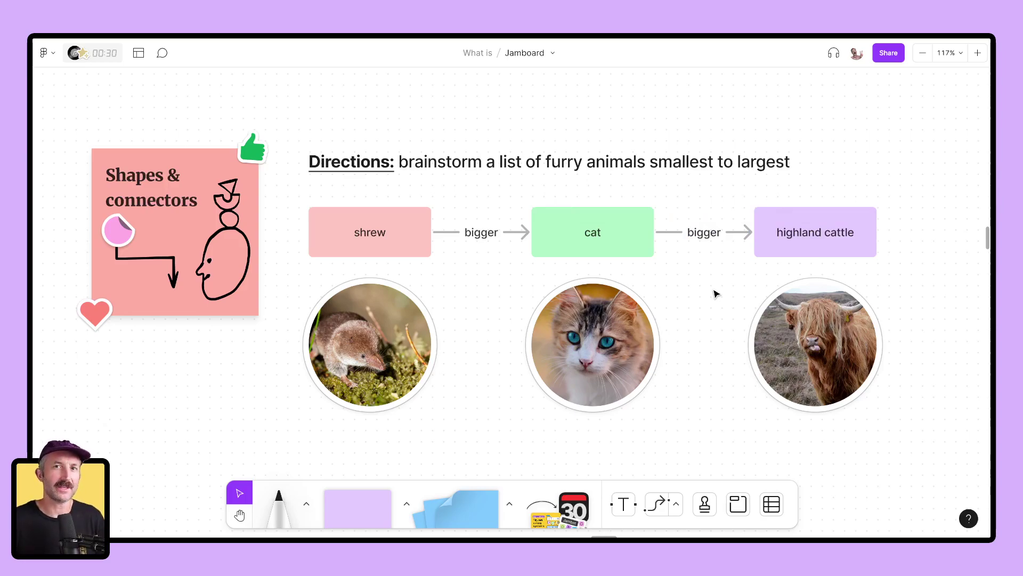
Step: Move the cat box down below the cat photo
click(619, 232)
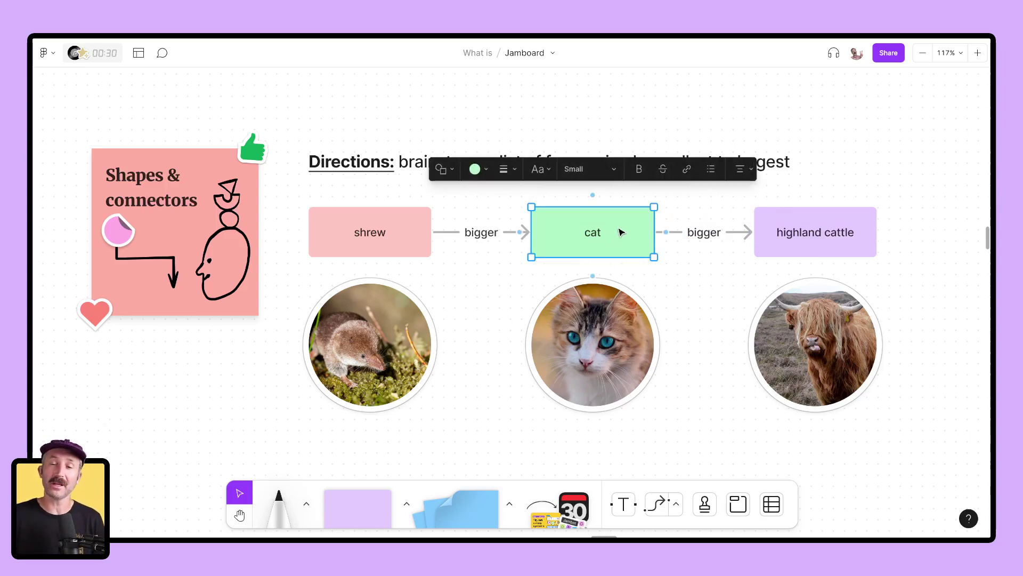
drag(621, 233, 633, 440)
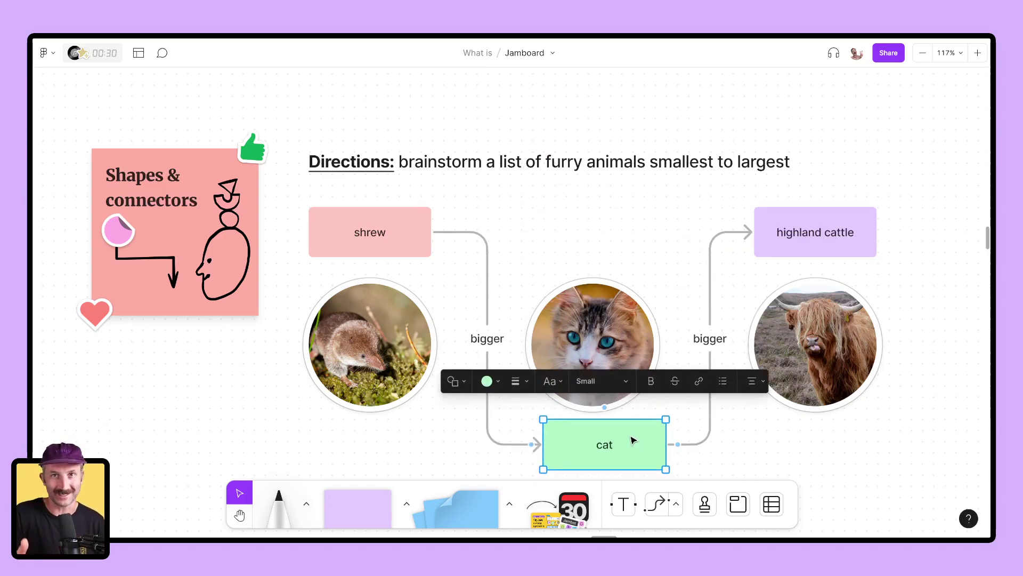
click(618, 256)
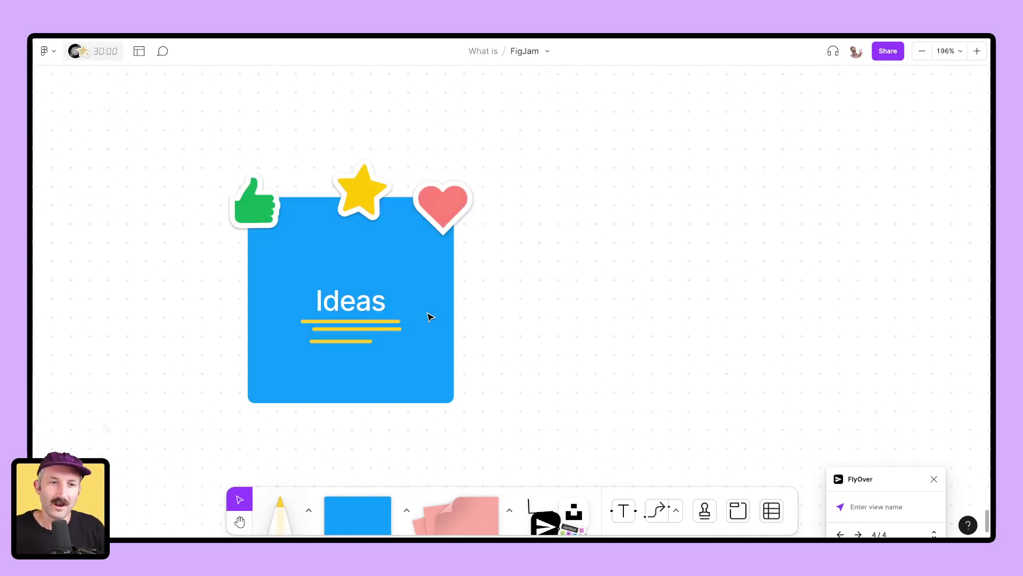
Step: Add a connected 'Plans' square after the Ideas sticky and shift it slightly left
click(429, 315)
click(464, 299)
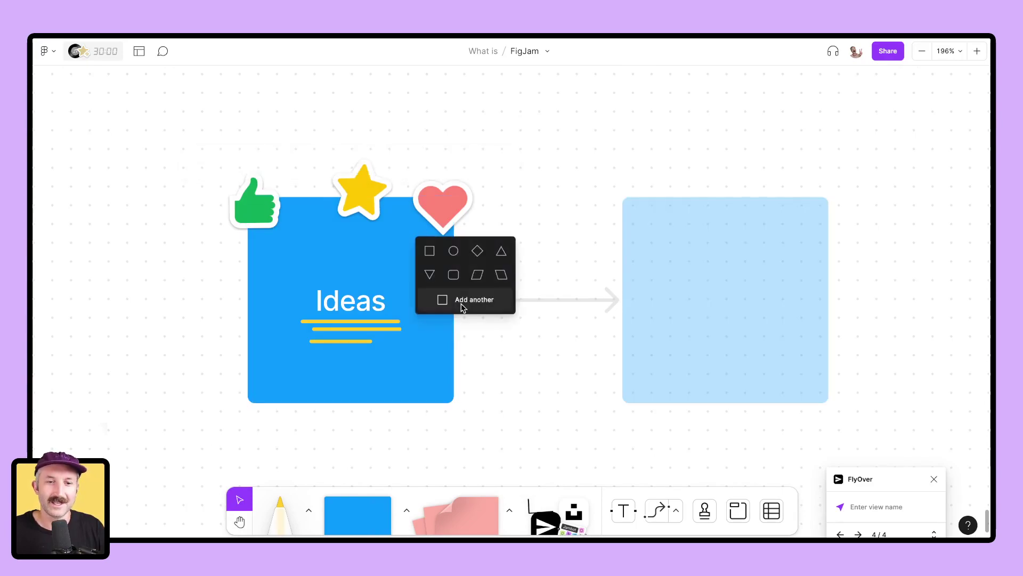
click(463, 303)
text(Plans)
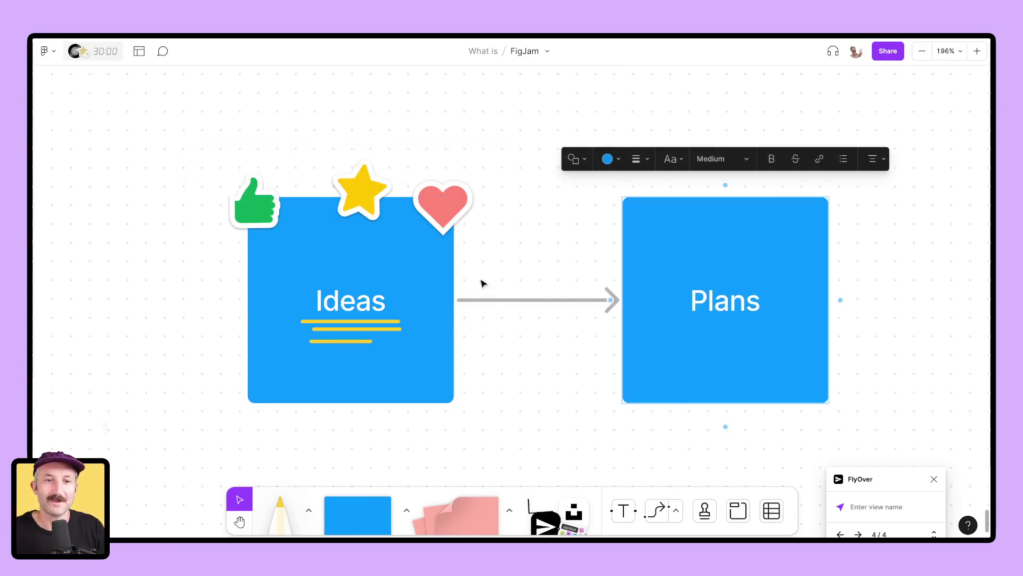
click(557, 219)
drag(728, 245, 678, 244)
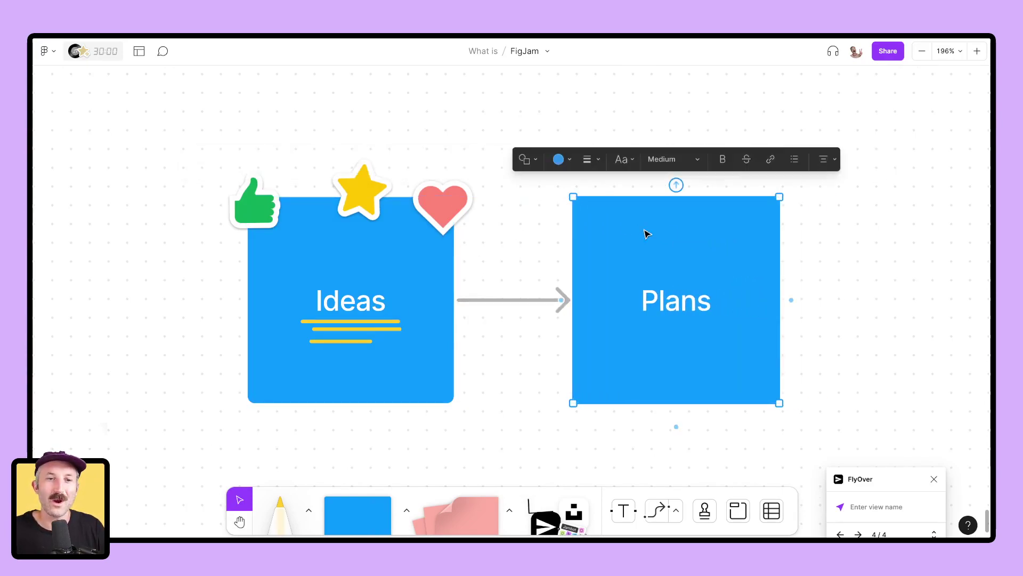
click(559, 159)
Step: Make the Plans square yellow and stream frowning-face emotes across the board
click(562, 113)
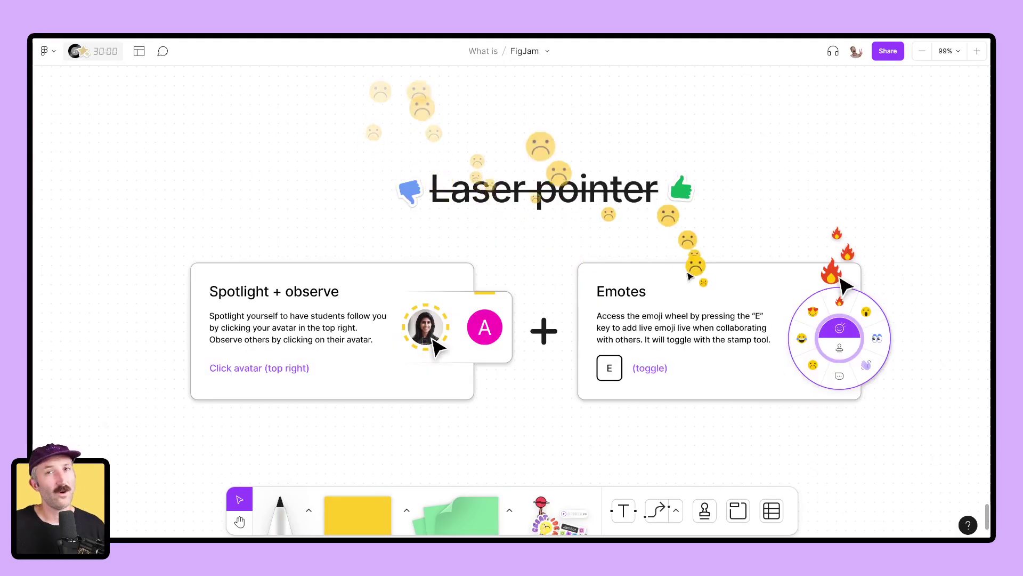
mouse_move(501, 285)
mouse_down()
mouse_move(706, 312)
mouse_move(464, 310)
mouse_move(574, 275)
mouse_move(585, 251)
mouse_up()
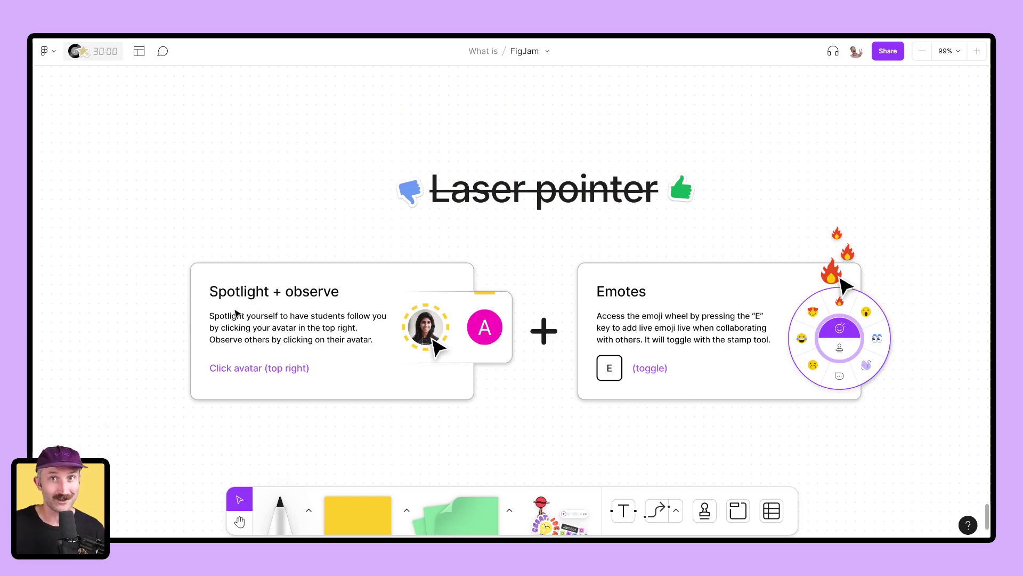
Step: Spotlight yourself from your avatar menu so collaborators follow your view
click(857, 51)
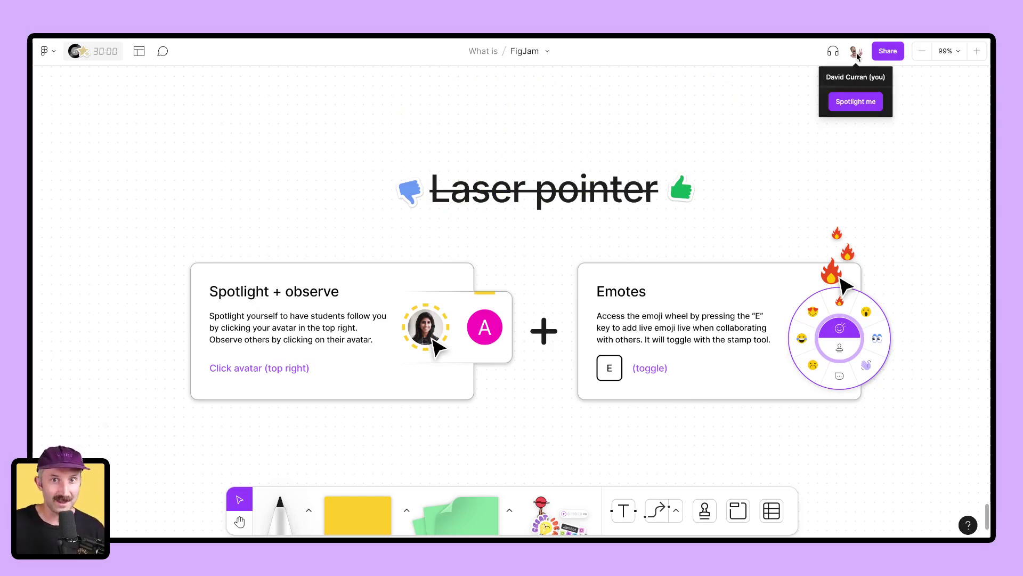
click(852, 102)
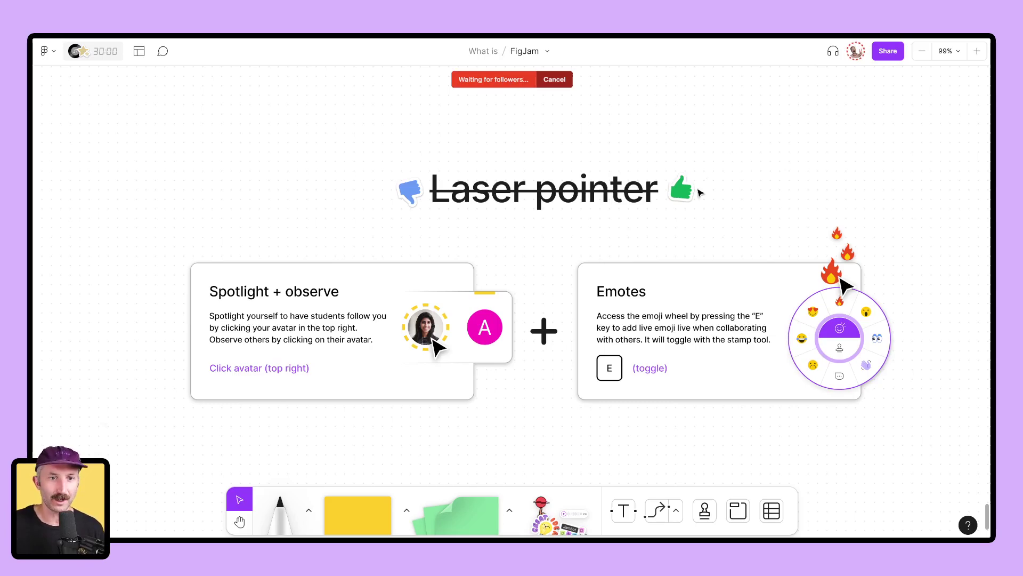
scroll(524, 303, down, 5)
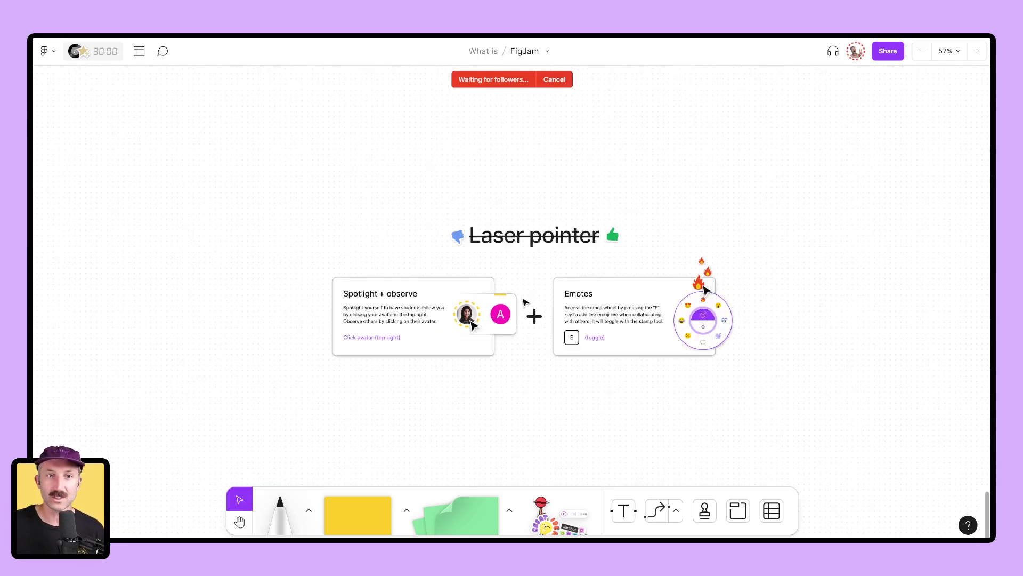
scroll(524, 302, up, 5)
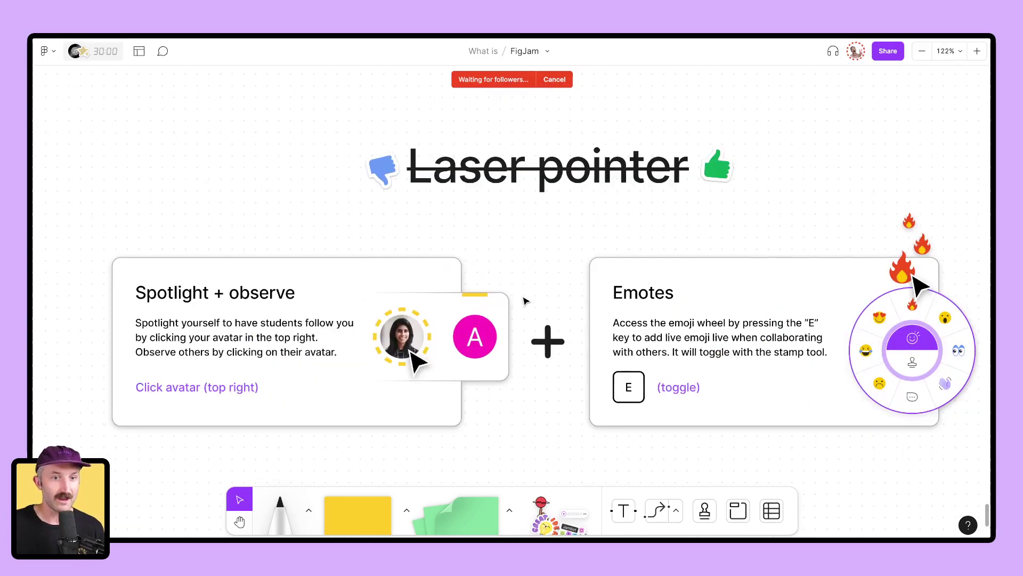
scroll(524, 301, down, 2)
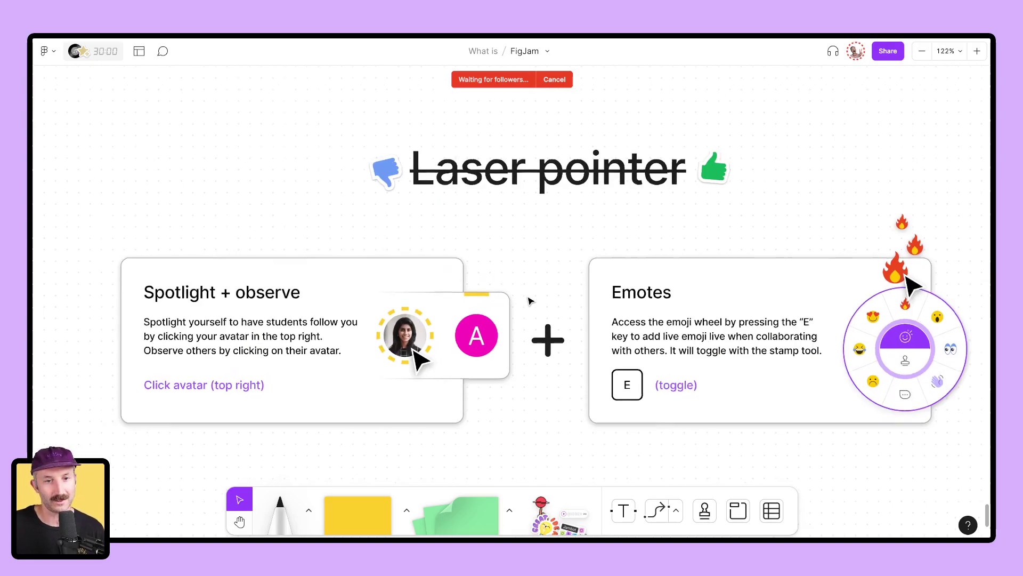
Step: Spray fire emotes across the Emotes card
click(702, 506)
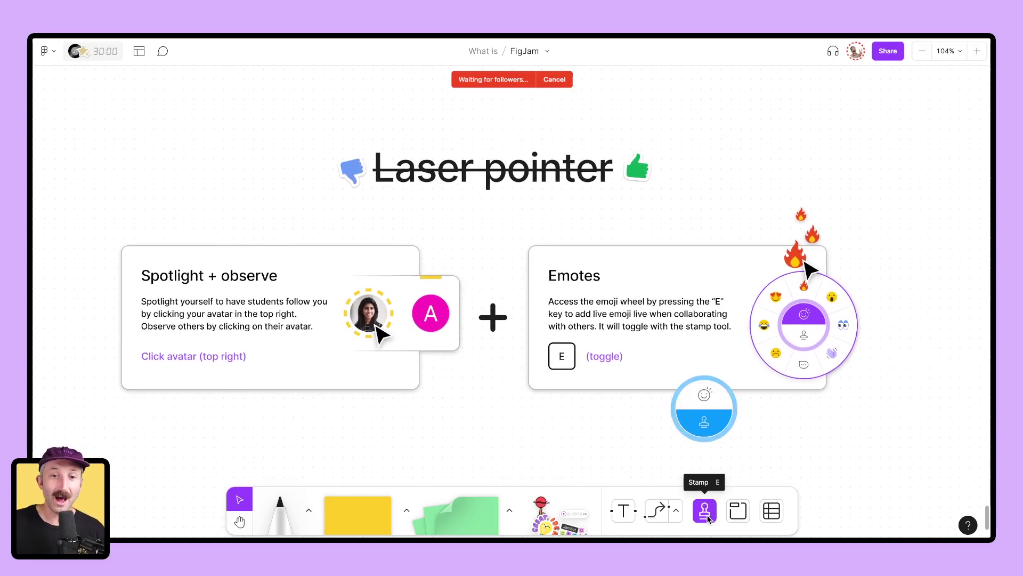
key(e)
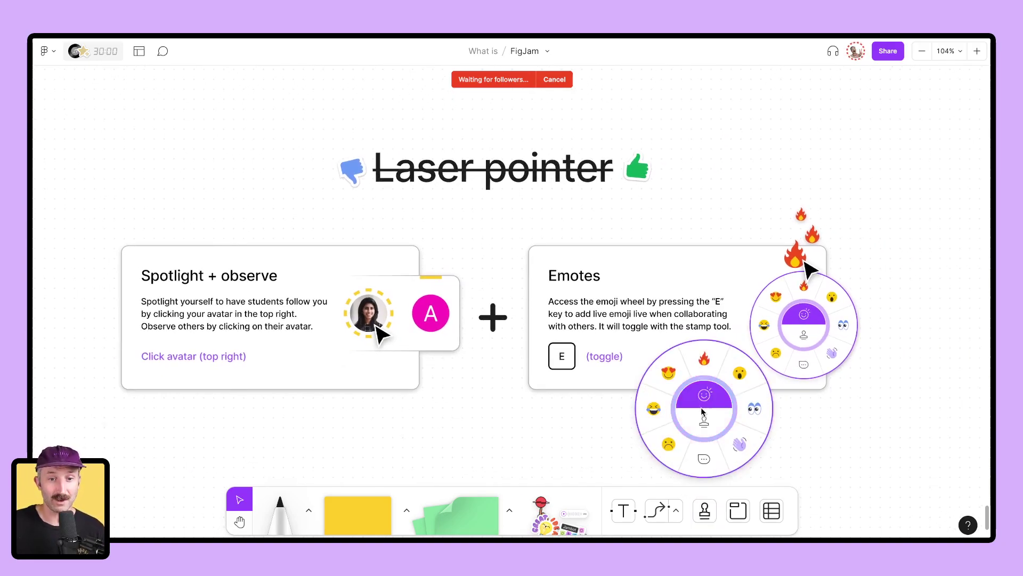
click(704, 358)
mouse_move(598, 402)
mouse_down()
mouse_move(530, 365)
mouse_move(612, 387)
mouse_move(661, 376)
mouse_up()
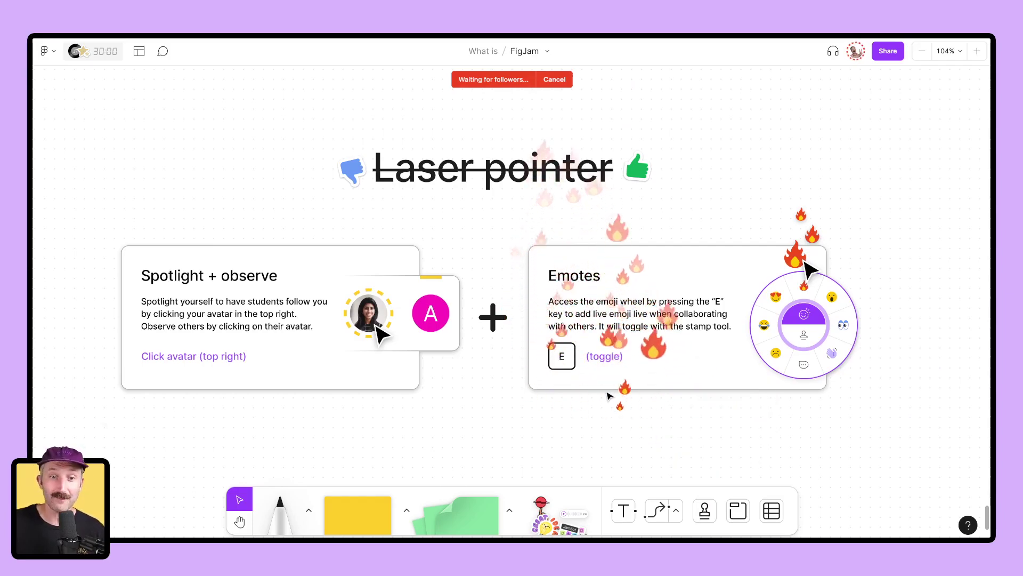
Step: Trail laughing emotes across the Emotes card and heart-eyes emotes across the sticky note
key(e)
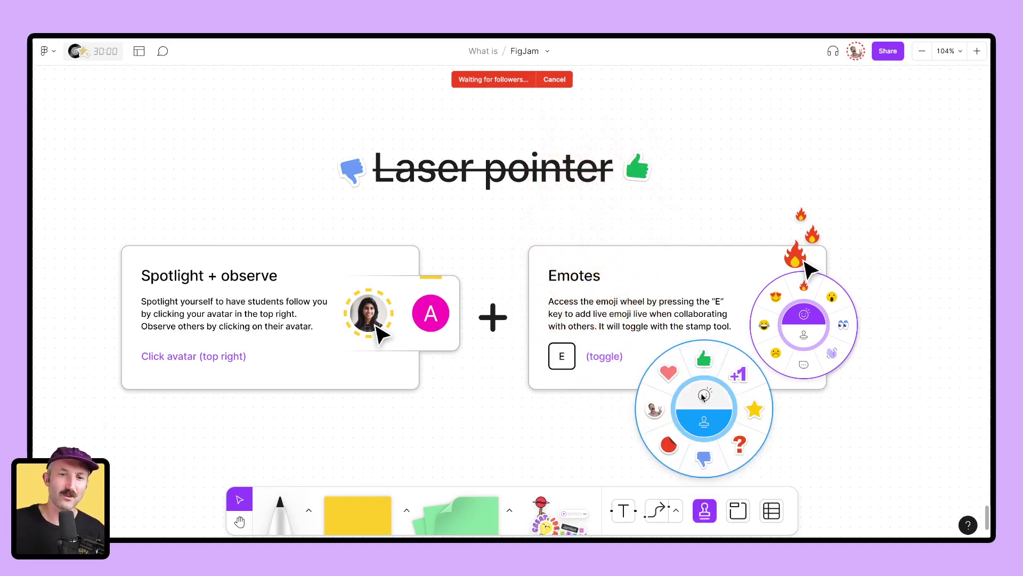
key(e)
click(656, 410)
mouse_move(635, 309)
mouse_down()
mouse_move(495, 365)
mouse_move(344, 341)
mouse_move(689, 268)
mouse_move(578, 376)
mouse_up()
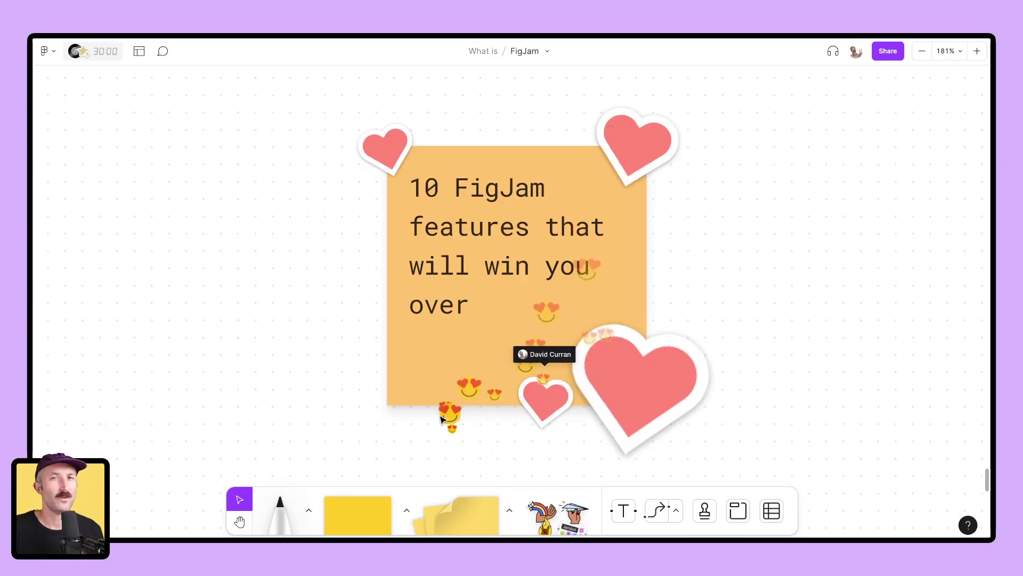
mouse_move(441, 419)
mouse_down()
mouse_move(636, 416)
mouse_move(544, 412)
mouse_move(618, 404)
mouse_move(483, 401)
mouse_move(659, 404)
mouse_move(518, 398)
mouse_move(647, 397)
mouse_move(534, 387)
mouse_move(674, 400)
mouse_move(565, 382)
mouse_move(712, 399)
mouse_move(636, 394)
mouse_move(654, 381)
mouse_move(502, 384)
mouse_move(600, 393)
mouse_move(542, 389)
mouse_move(682, 373)
mouse_up()
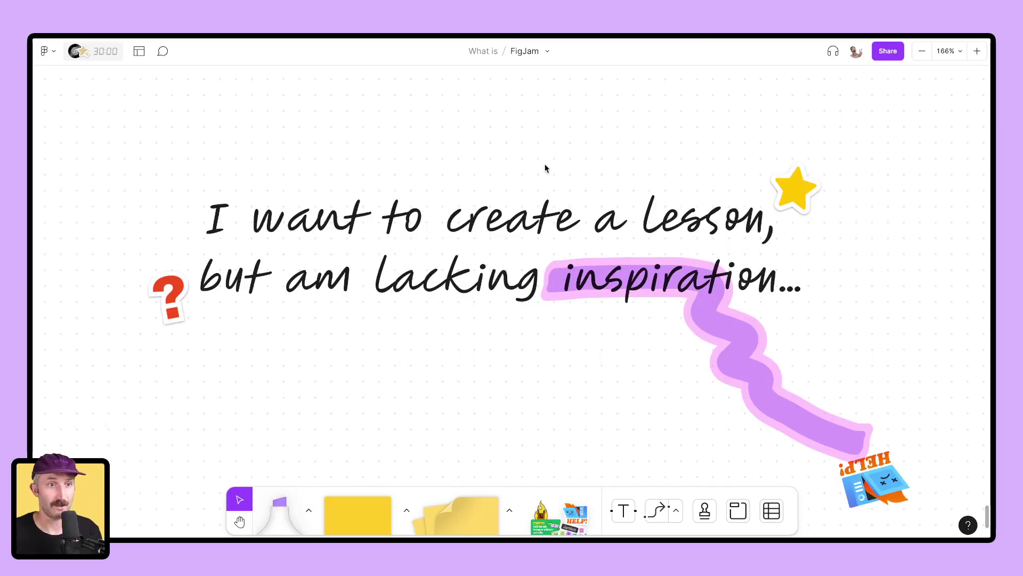
Step: Add the 'Make bumper stickers' exit-ticket template from the For the classroom templates
click(140, 53)
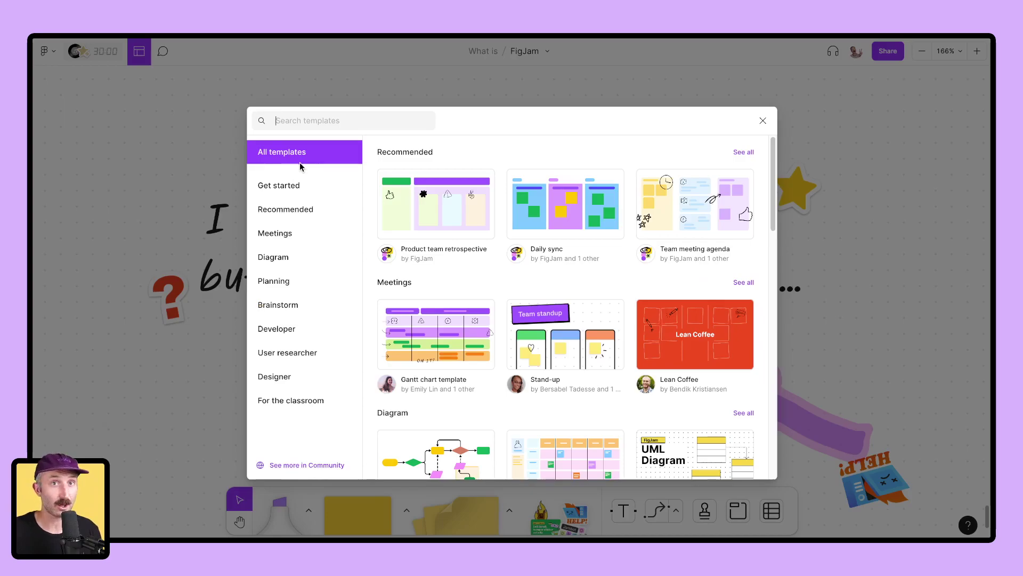
click(298, 402)
mouse_move(696, 205)
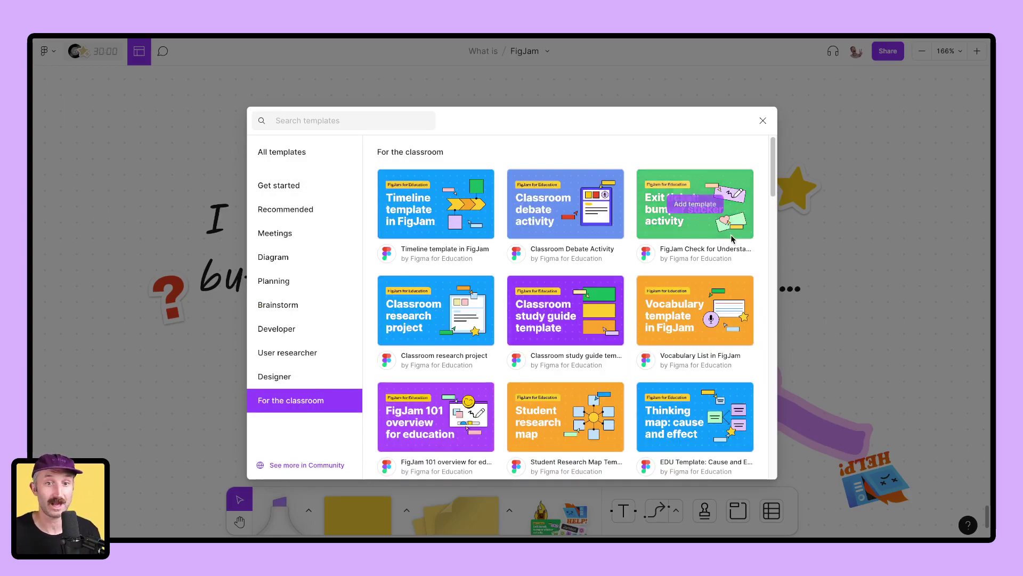
click(696, 205)
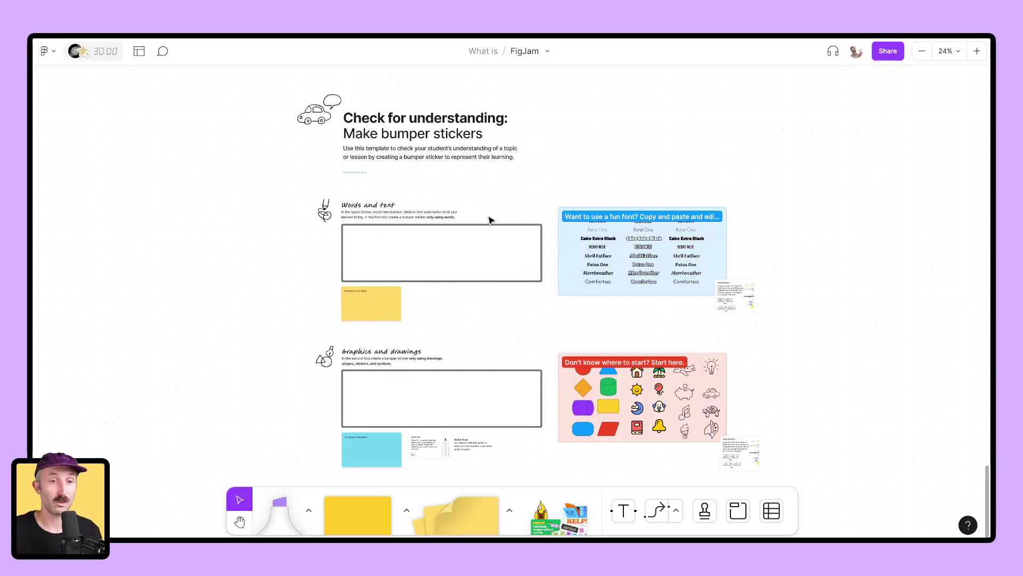
scroll(414, 125, up, 5)
scroll(415, 136, down, 15)
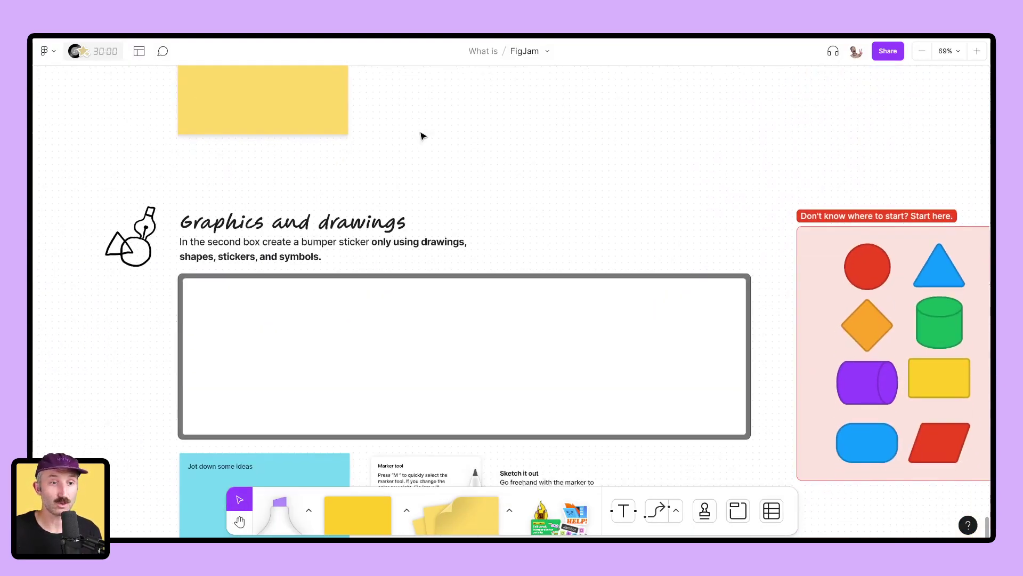
scroll(410, 181, down, 3)
scroll(481, 251, right, 5)
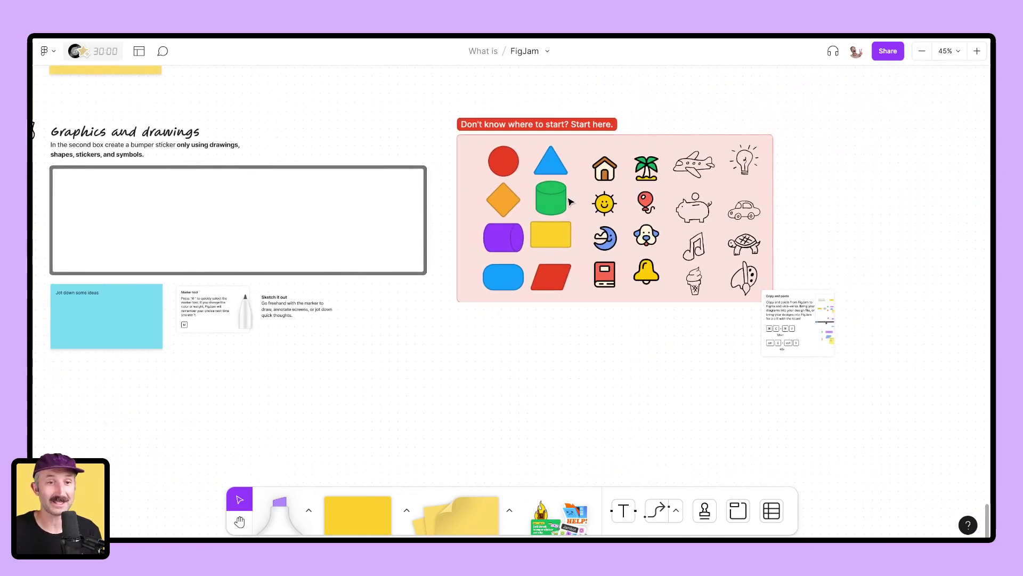
scroll(799, 330, up, 5)
scroll(501, 198, down, 8)
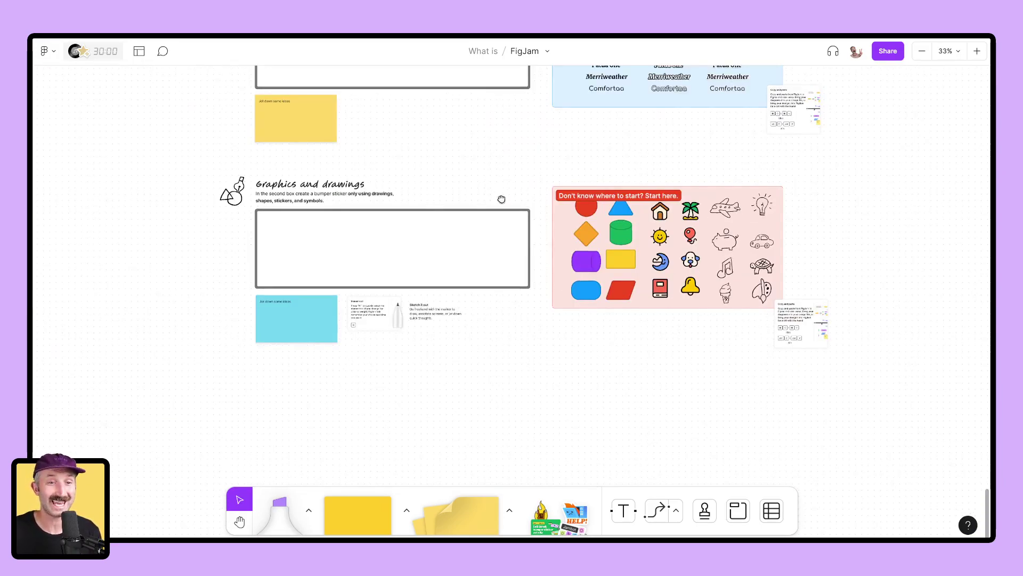
scroll(527, 256, up, 3)
scroll(528, 256, down, 4)
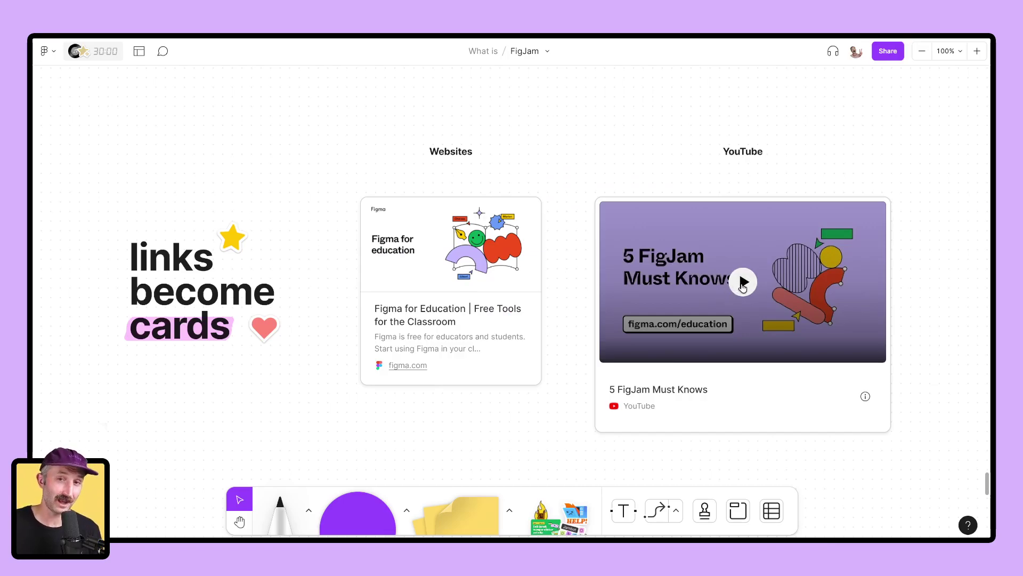
Step: Play the 5 FigJam Must Knows video inside its YouTube link card
click(743, 286)
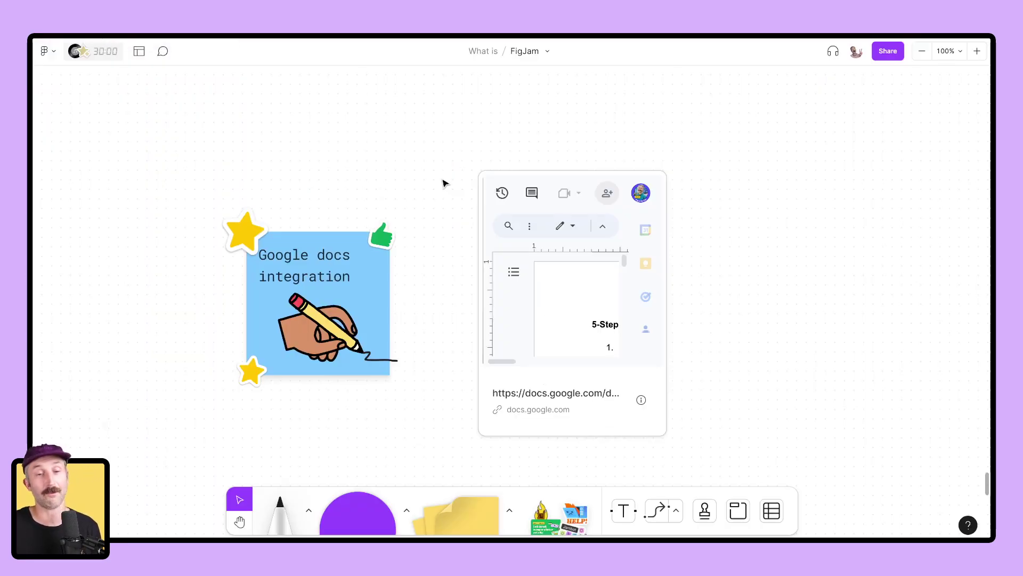
Step: Expand the embedded Google Docs card and scroll through its 5 STEPS document
click(604, 292)
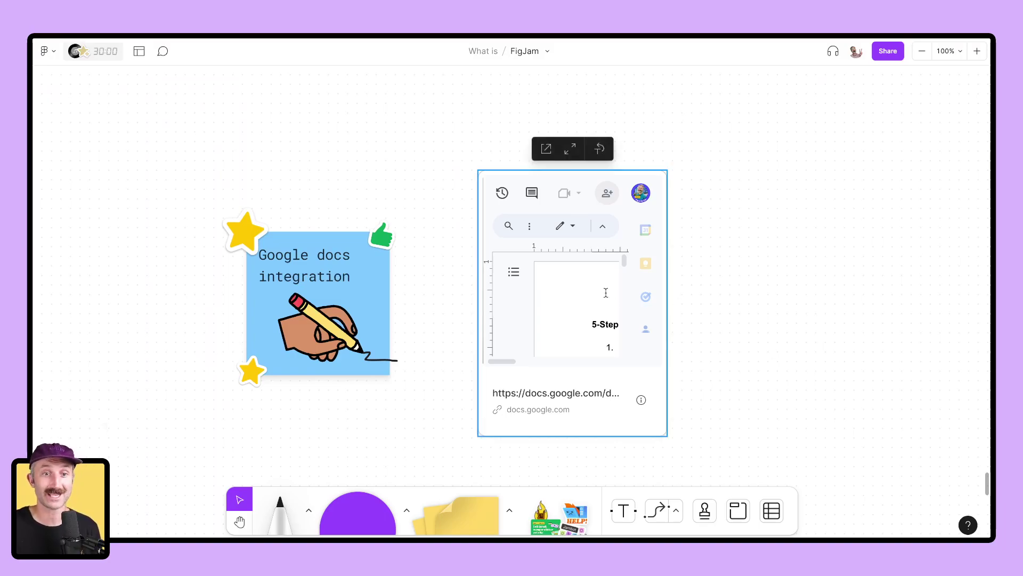
click(568, 151)
scroll(514, 325, down, 3)
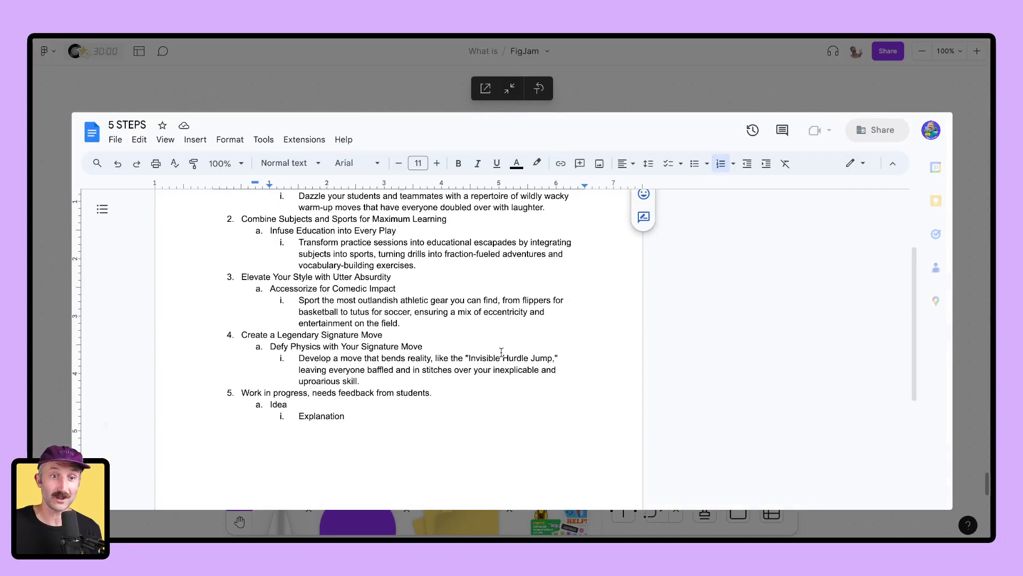
scroll(501, 352, up, 1)
scroll(501, 352, up, 2)
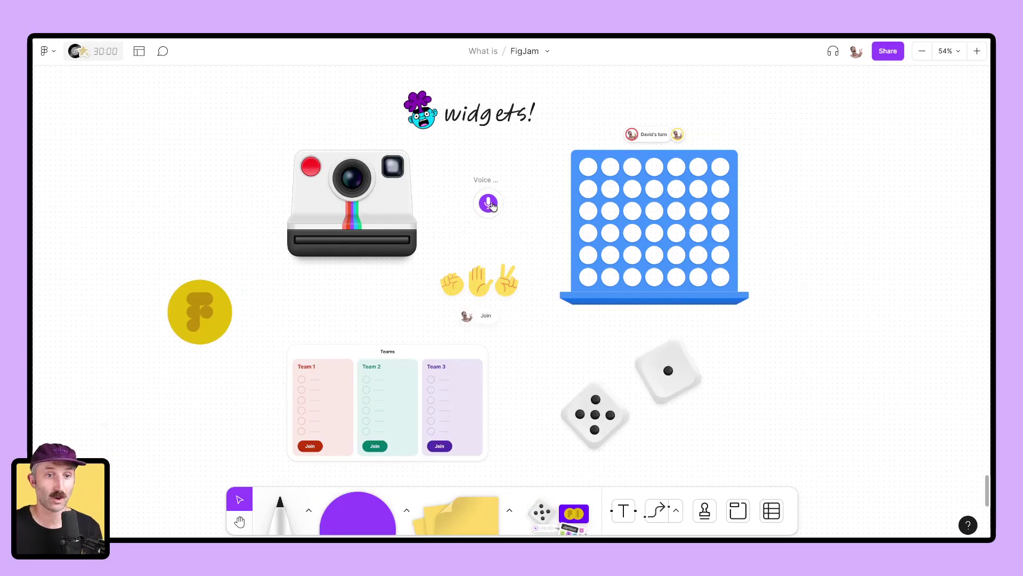
Step: Try the Voice Memo, coin, both dice and Connect 4 widgets, then place a Spinner widget
click(490, 202)
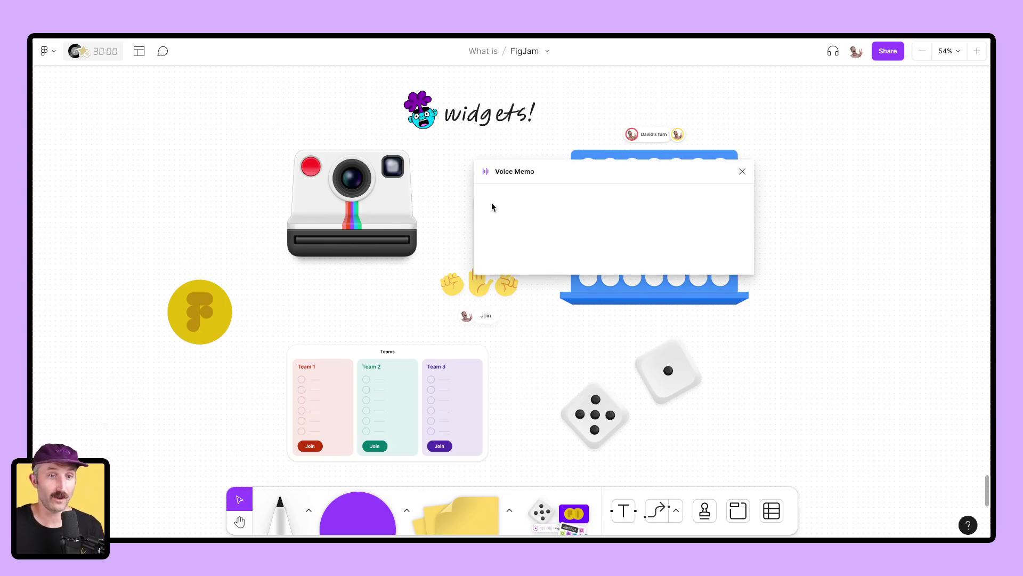
click(742, 171)
click(212, 317)
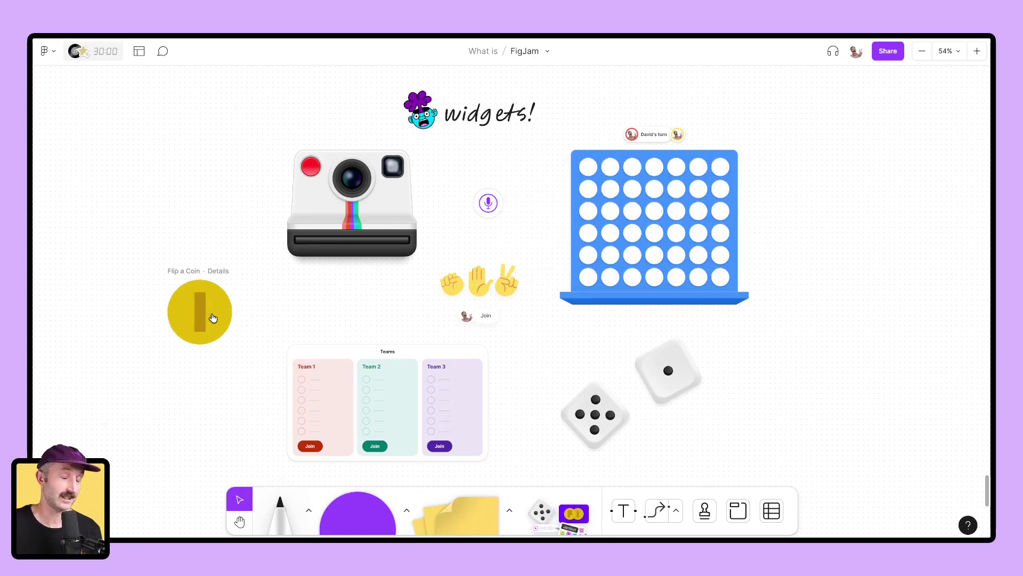
click(660, 393)
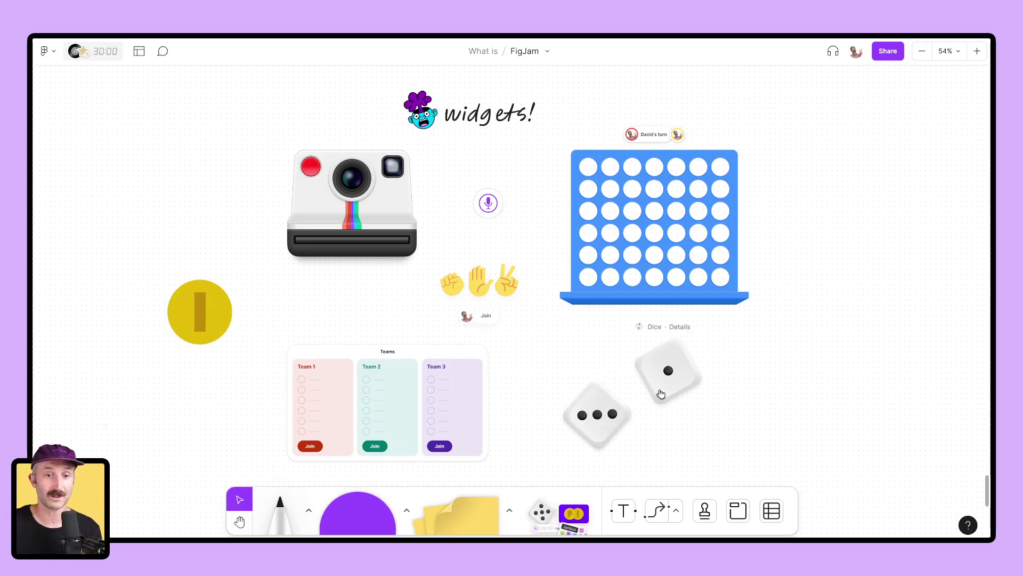
click(677, 278)
click(654, 278)
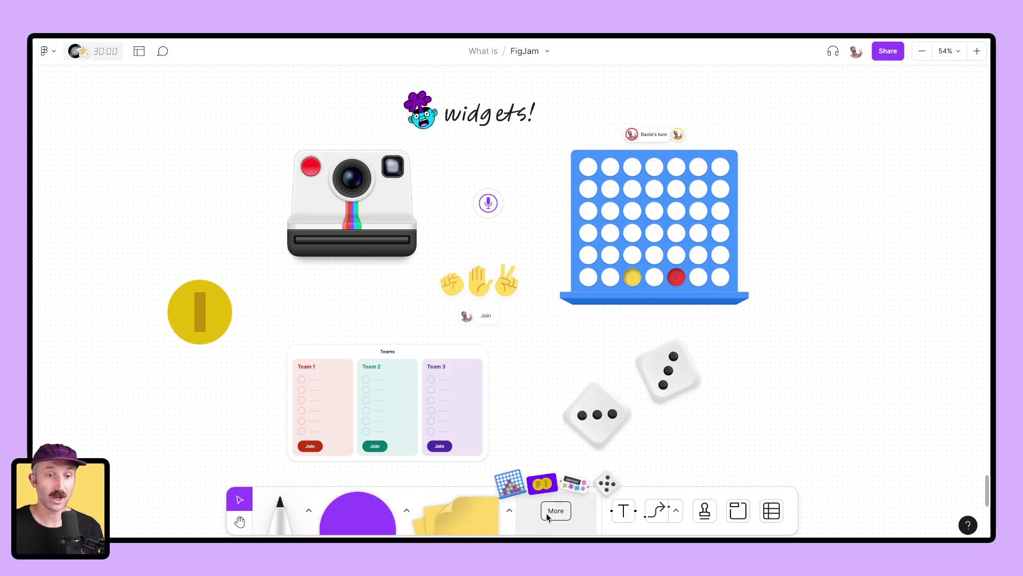
click(547, 516)
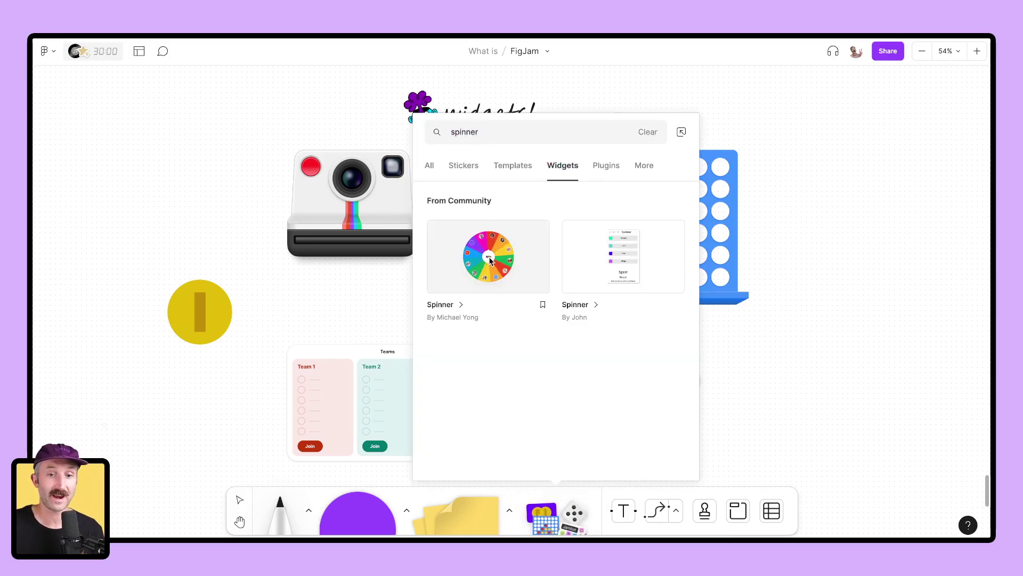
drag(490, 260, 802, 388)
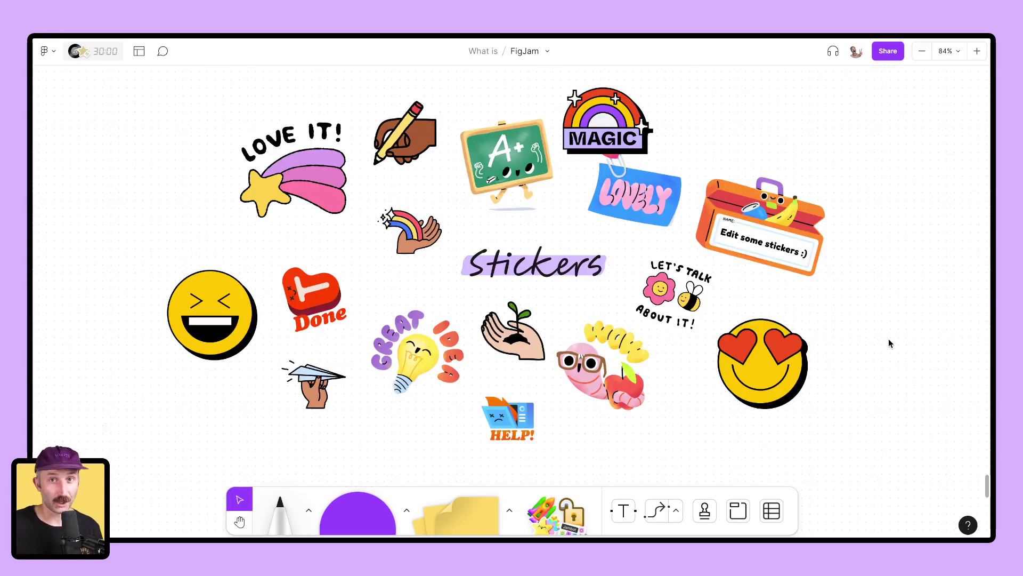
Step: Place the Perfect sticker from the 'school' sticker search onto the board
click(563, 516)
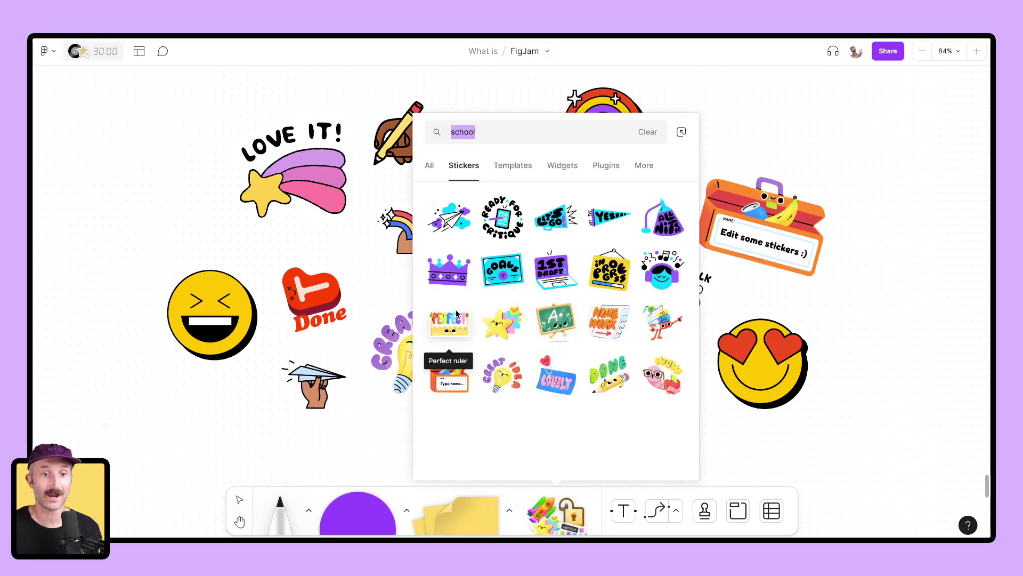
drag(457, 322, 192, 208)
click(270, 246)
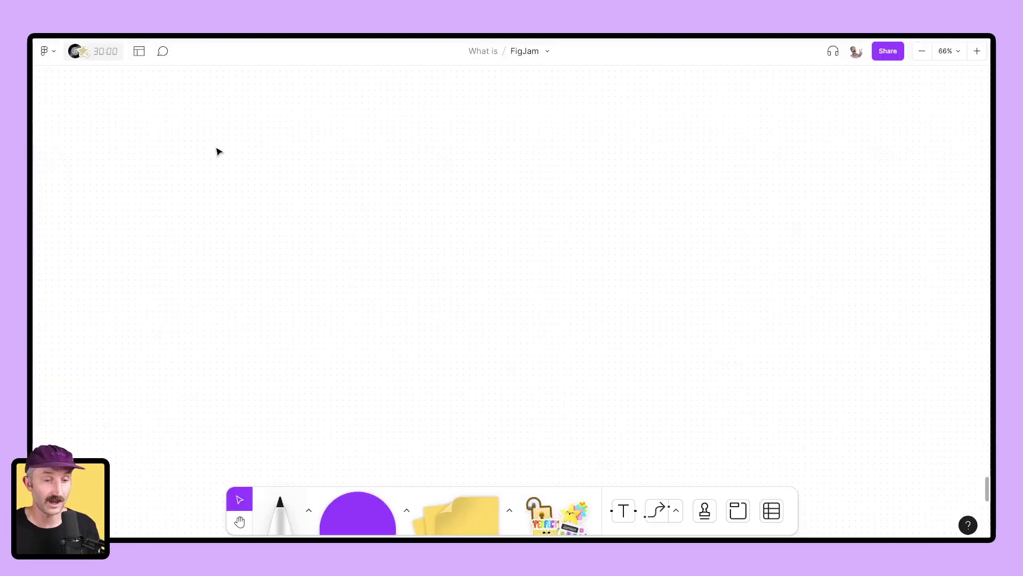
Step: Paste the student allergies sheet as a table, widen Fake Email and fill the header row green
key(ctrl+v)
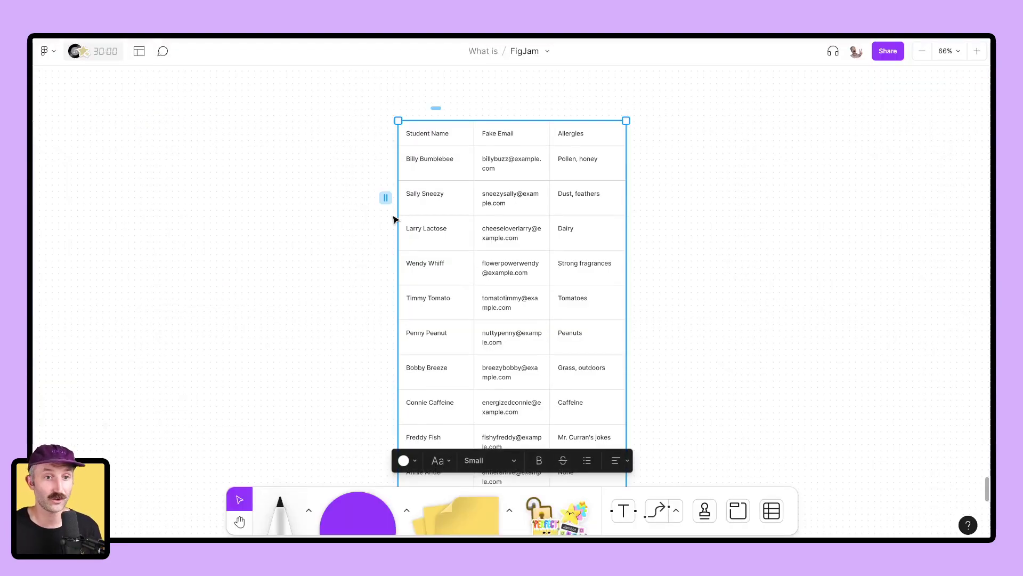
drag(549, 234, 636, 239)
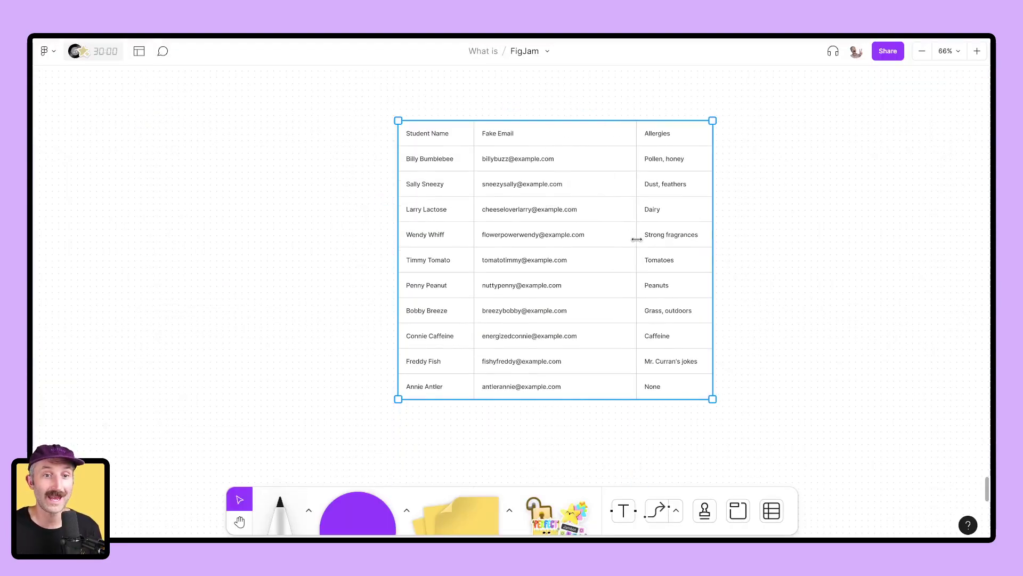
click(437, 134)
shift+click(654, 142)
click(447, 183)
click(468, 136)
click(740, 230)
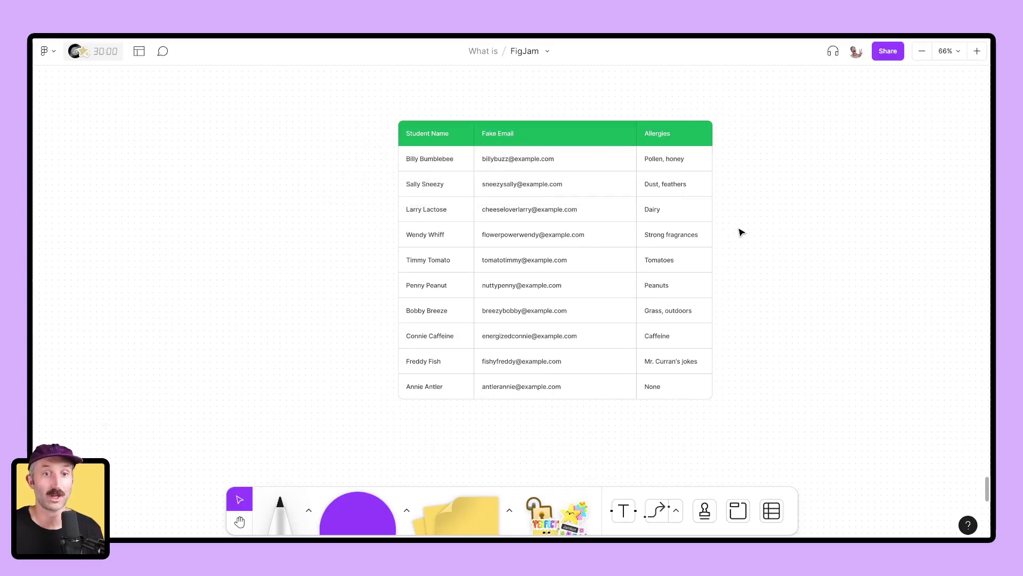
Step: Add a new table beside the student list and type 'Nam' into it
click(772, 510)
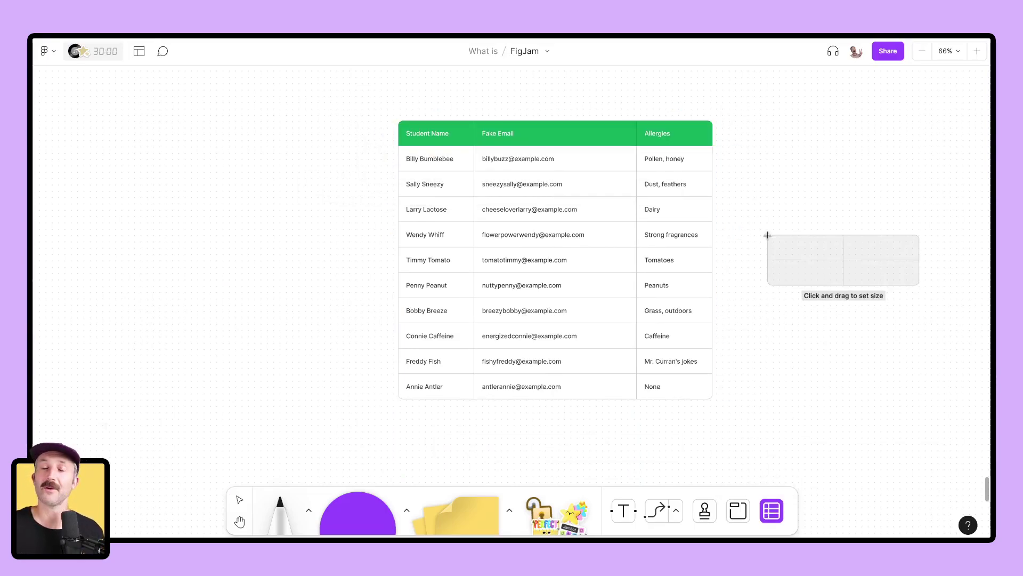
click(740, 126)
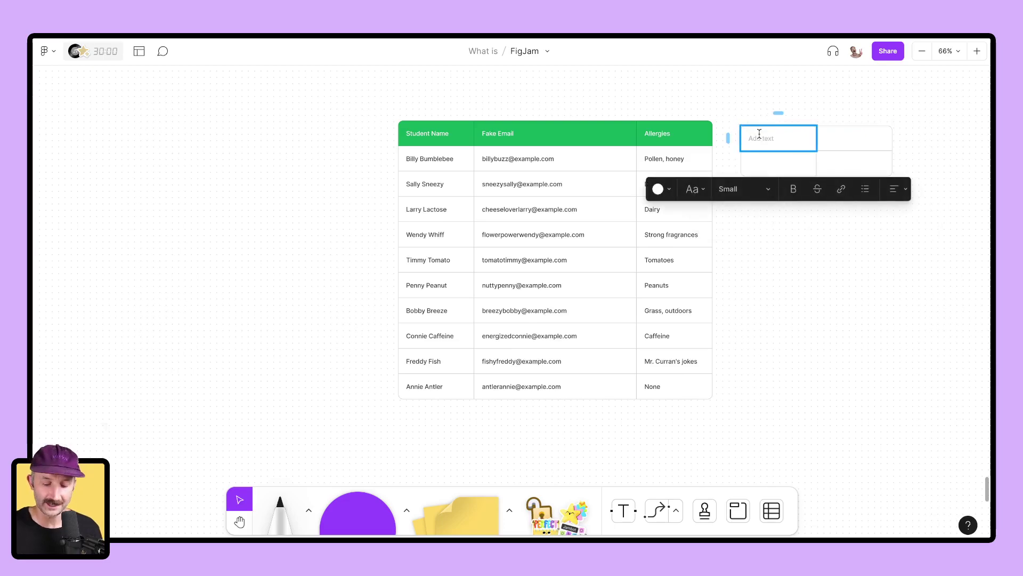
text(Nam)
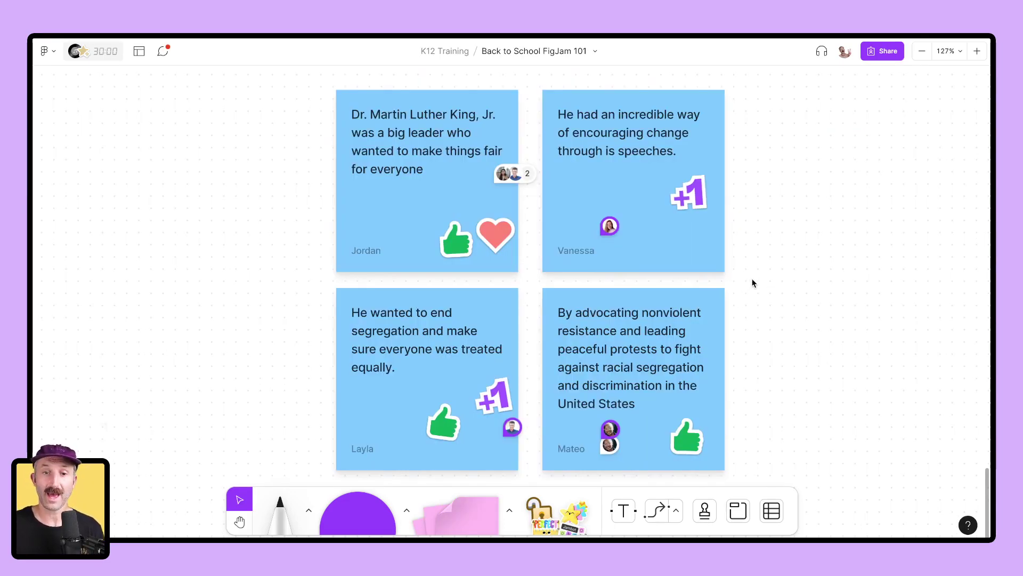
key(c)
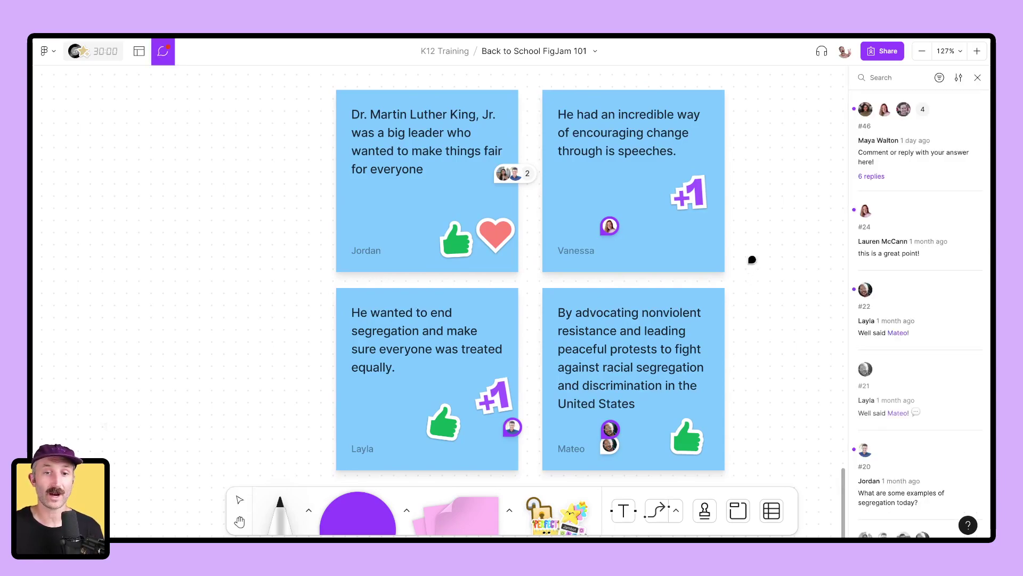
click(417, 212)
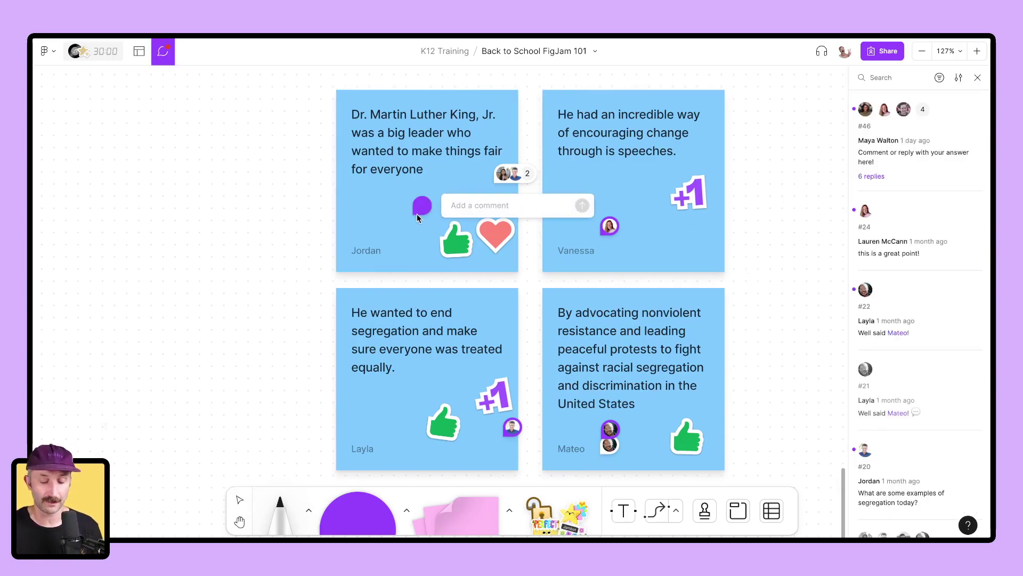
text(great idea @jorda)
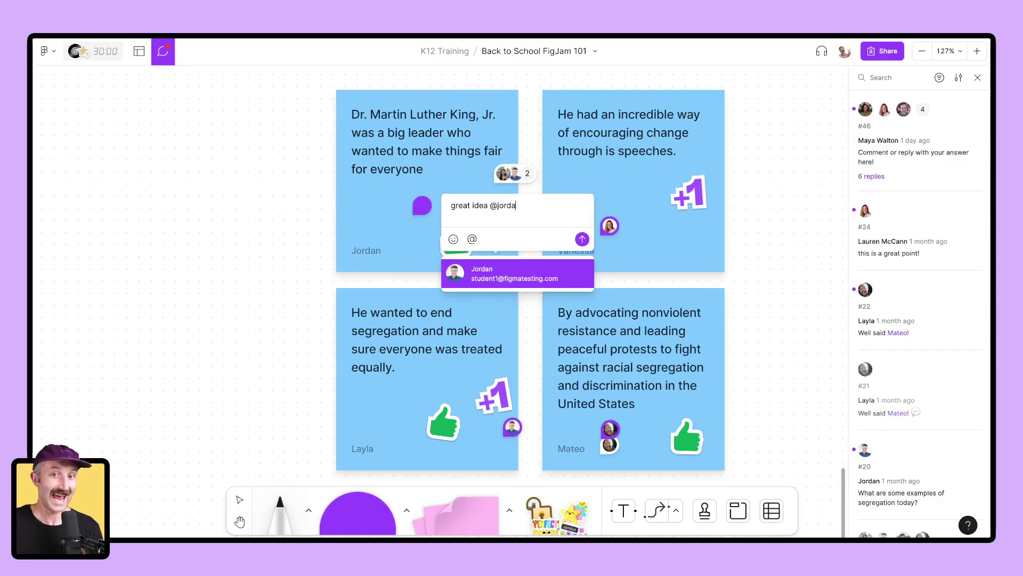
click(463, 274)
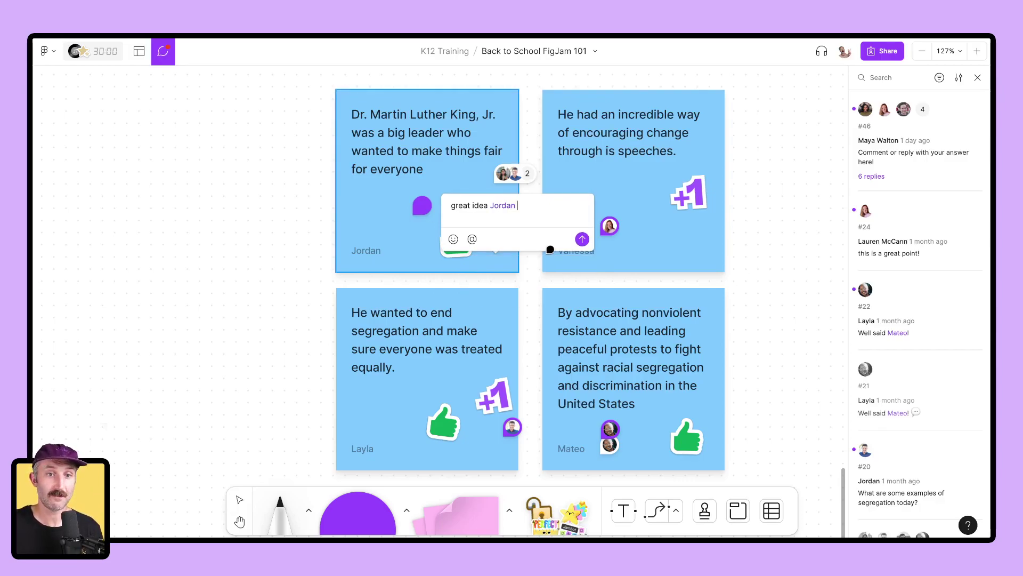
click(581, 241)
click(507, 176)
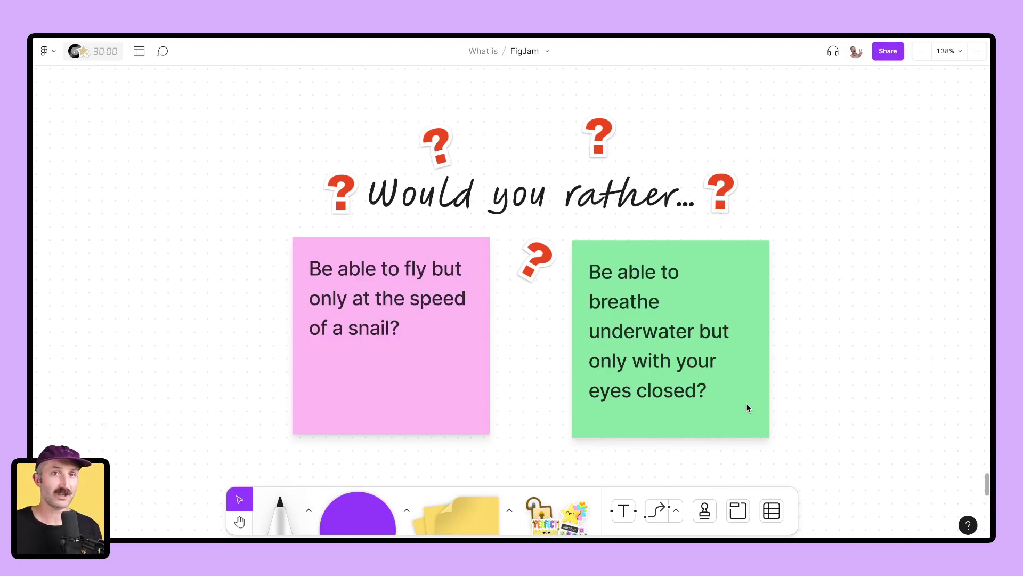
Step: Stamp a thumbs-up on the green underwater-breathing sticky, then remove that stamp
click(705, 512)
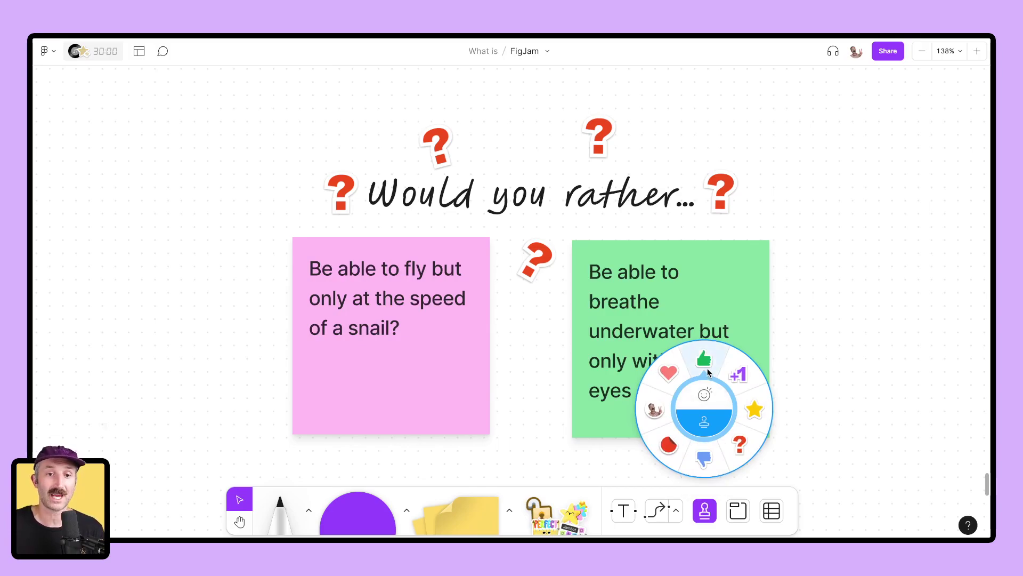
click(704, 359)
click(749, 401)
key(Escape)
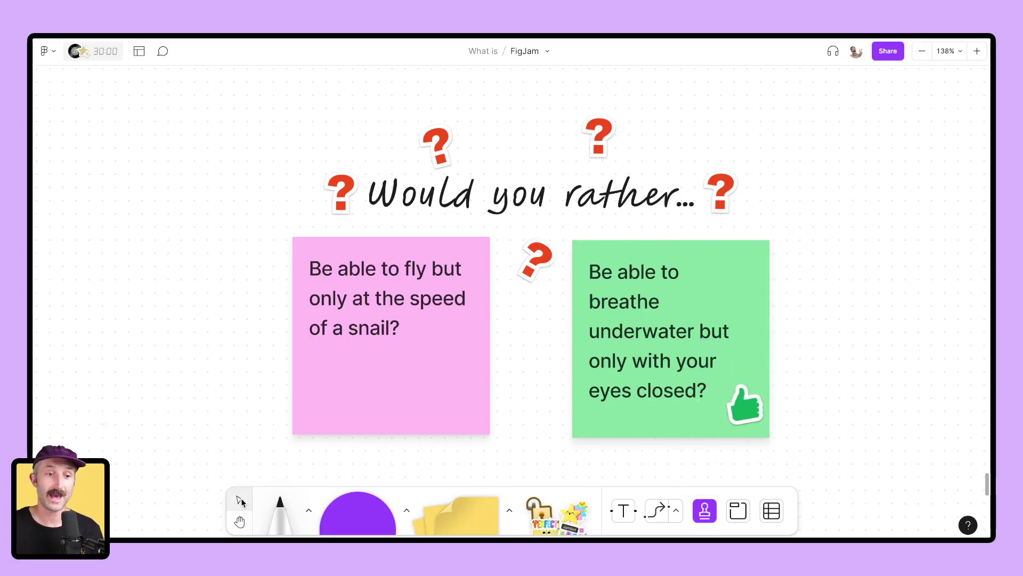
mouse_move(747, 401)
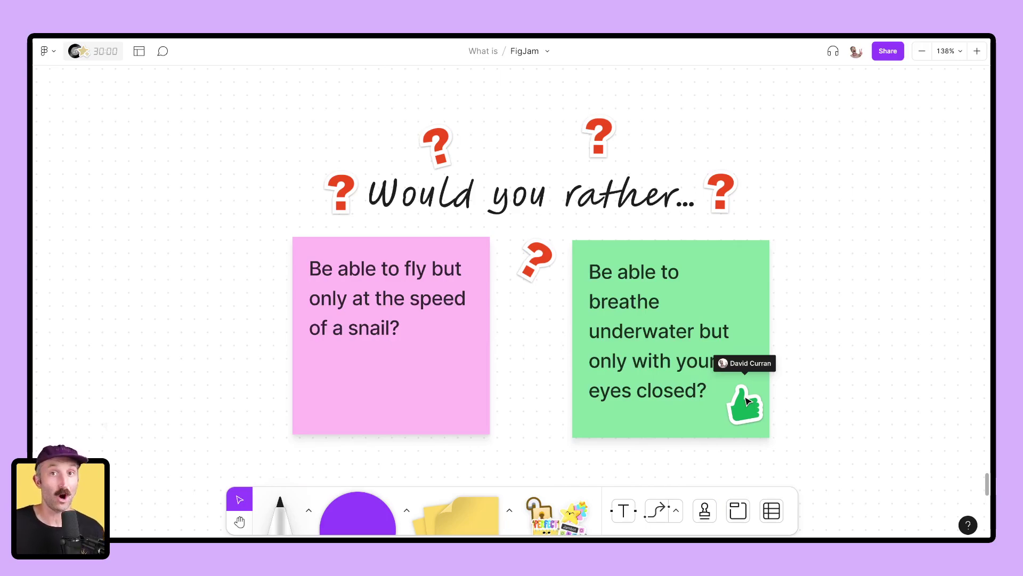
click(747, 401)
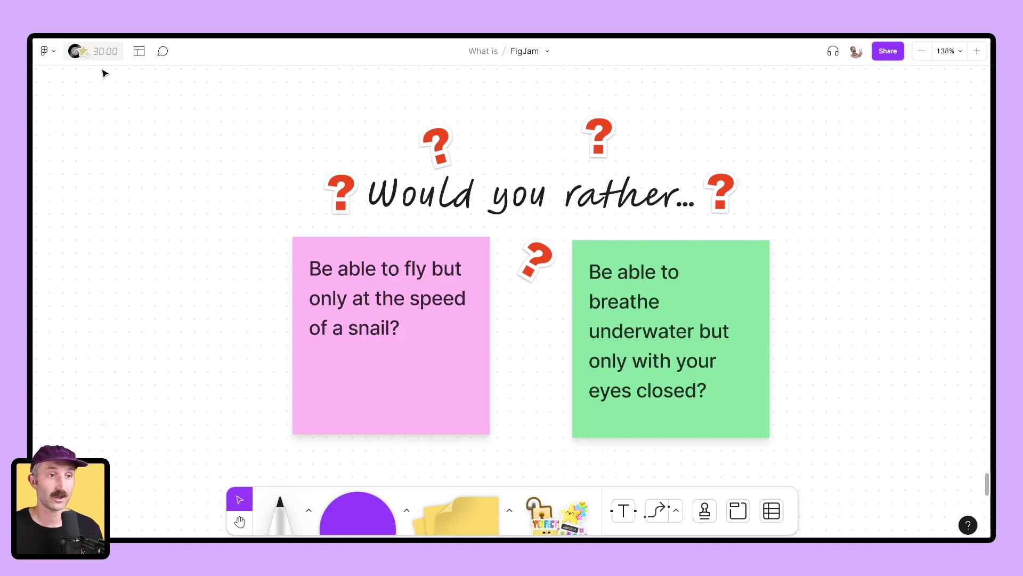
Step: Start a new vote limited to 1 vote per person
click(94, 54)
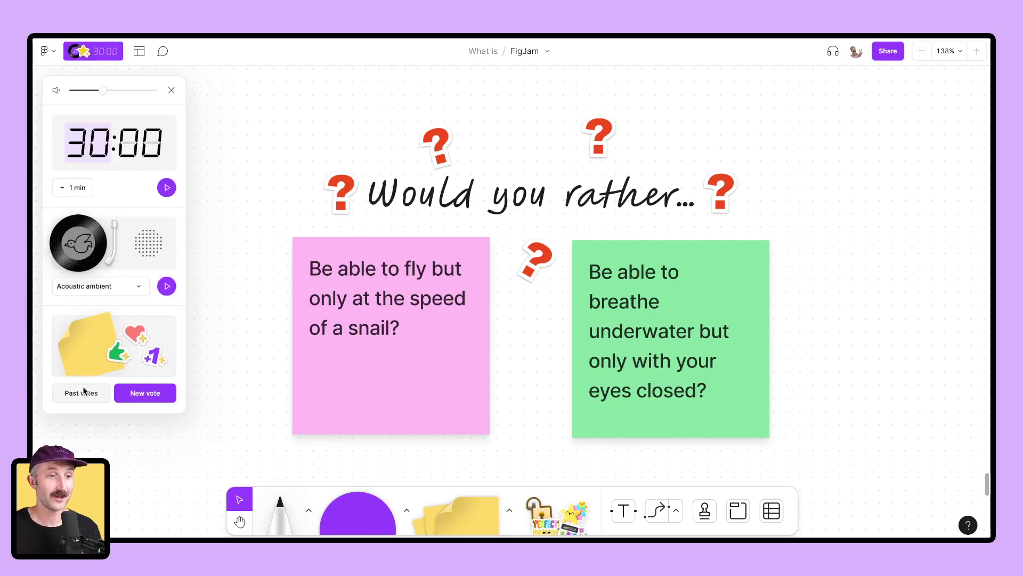
click(140, 395)
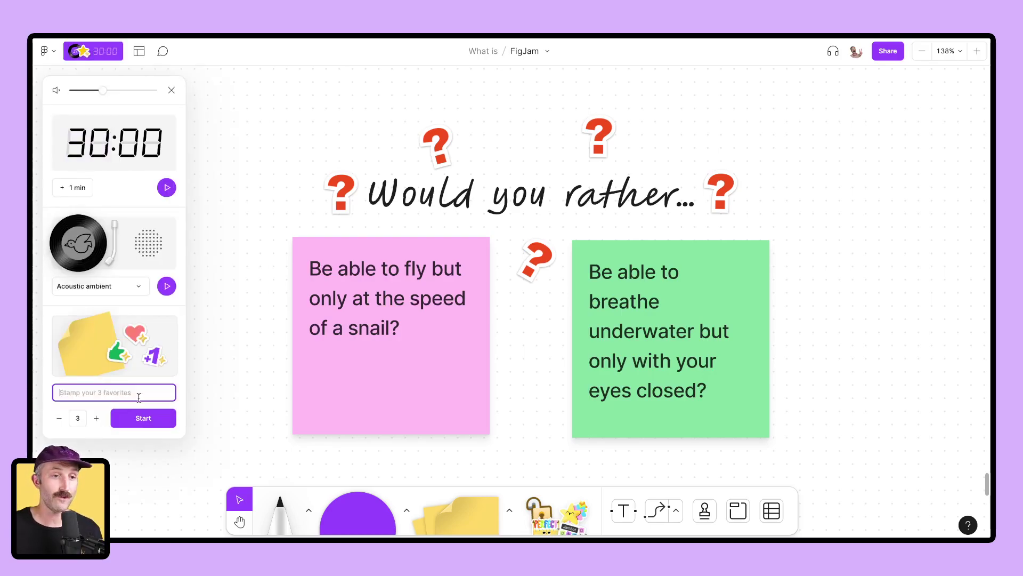
click(58, 419)
click(58, 419)
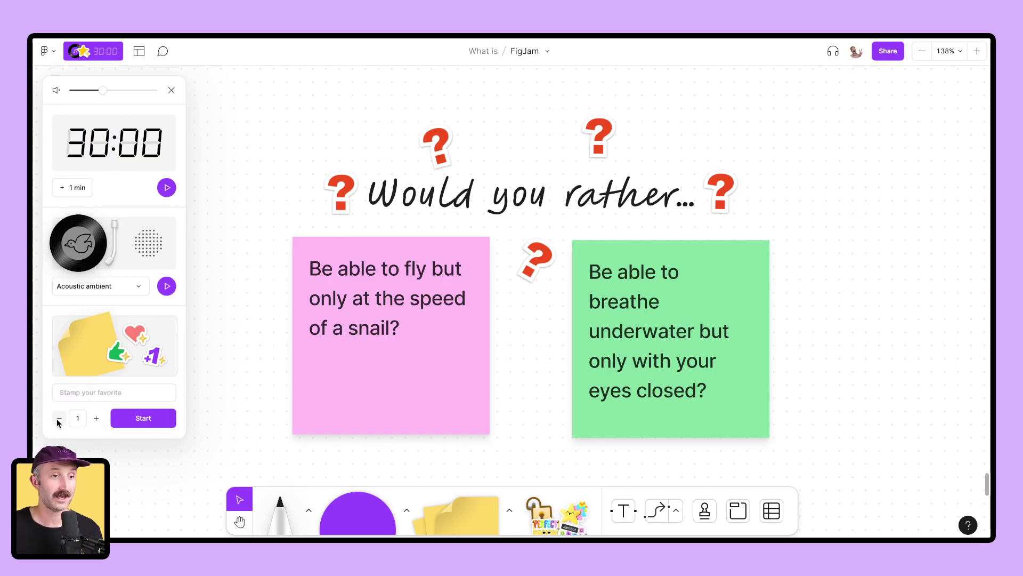
click(155, 422)
Step: Vote for the pink fly-at-snail-speed sticky, then end the vote to show results
click(424, 368)
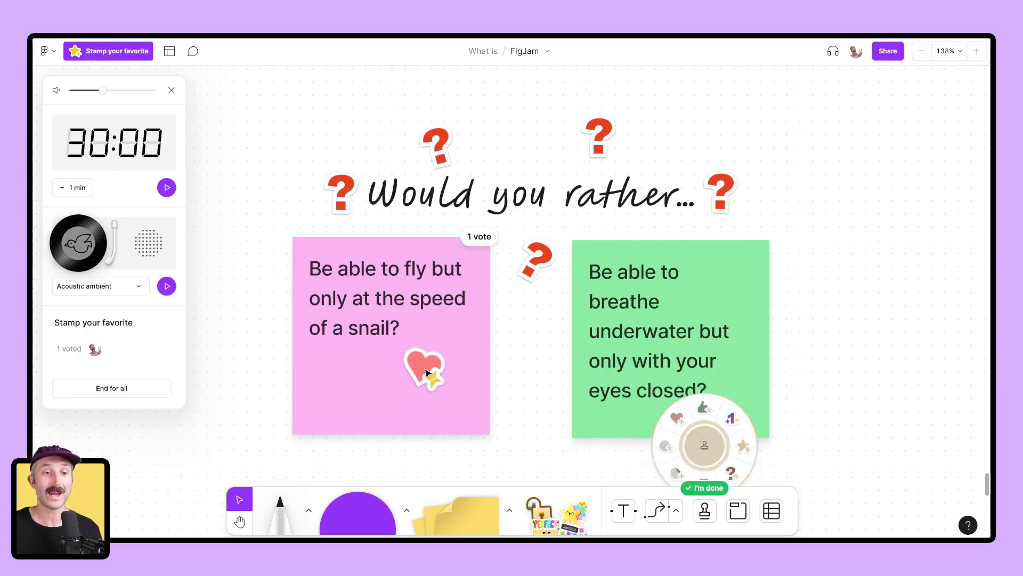
click(107, 389)
click(145, 386)
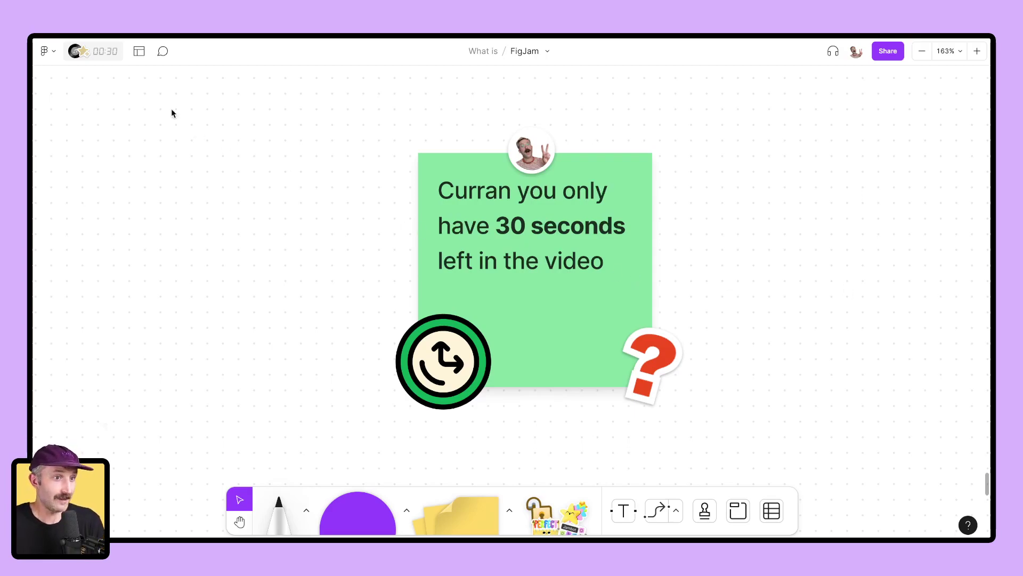
Step: Start the 30-second countdown timer on the board
click(107, 54)
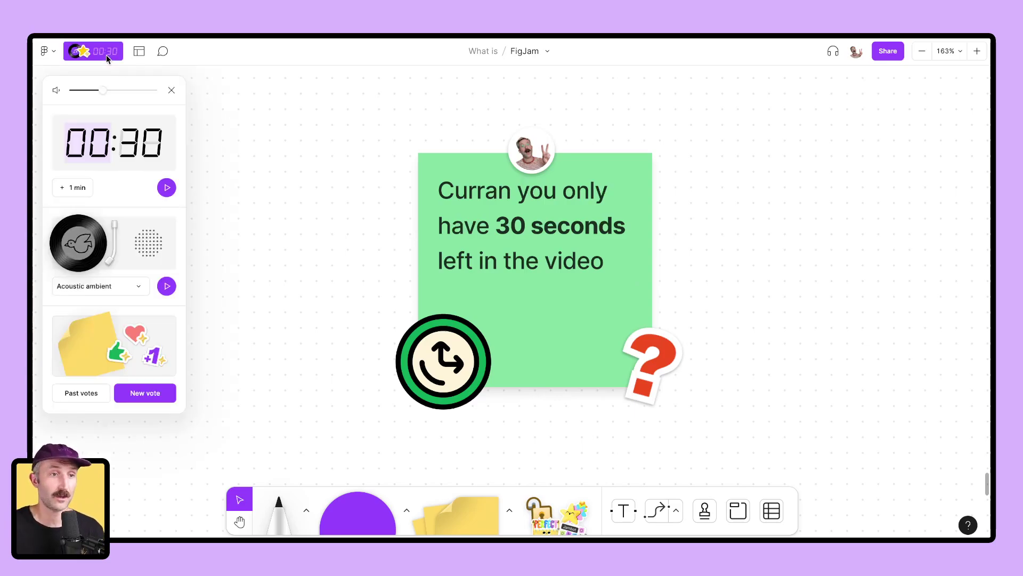
click(166, 187)
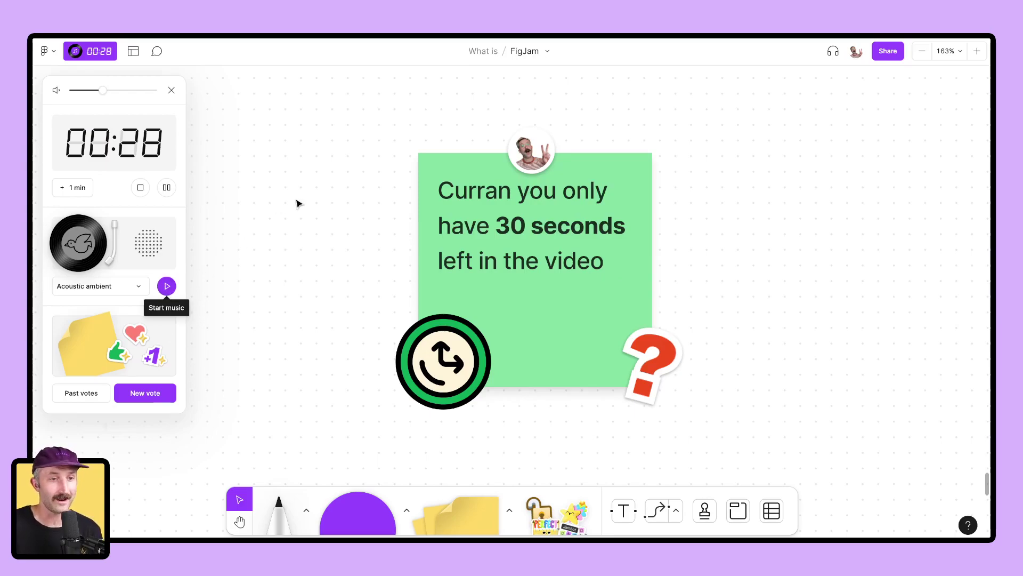
click(171, 90)
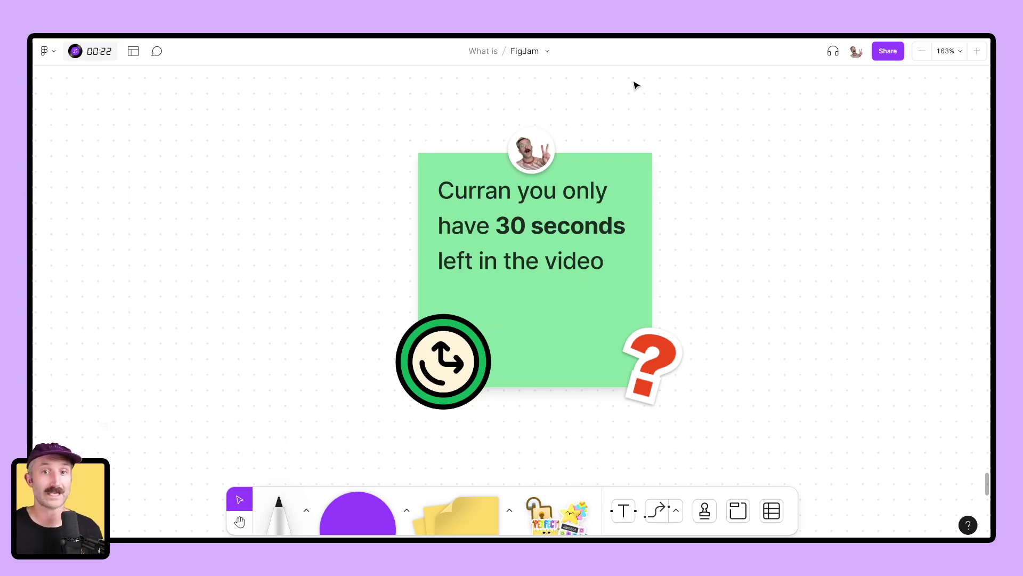
Step: Copy the board's share link and attach it to the 'Lesson 1: Intro to FigJam' assignment
click(883, 53)
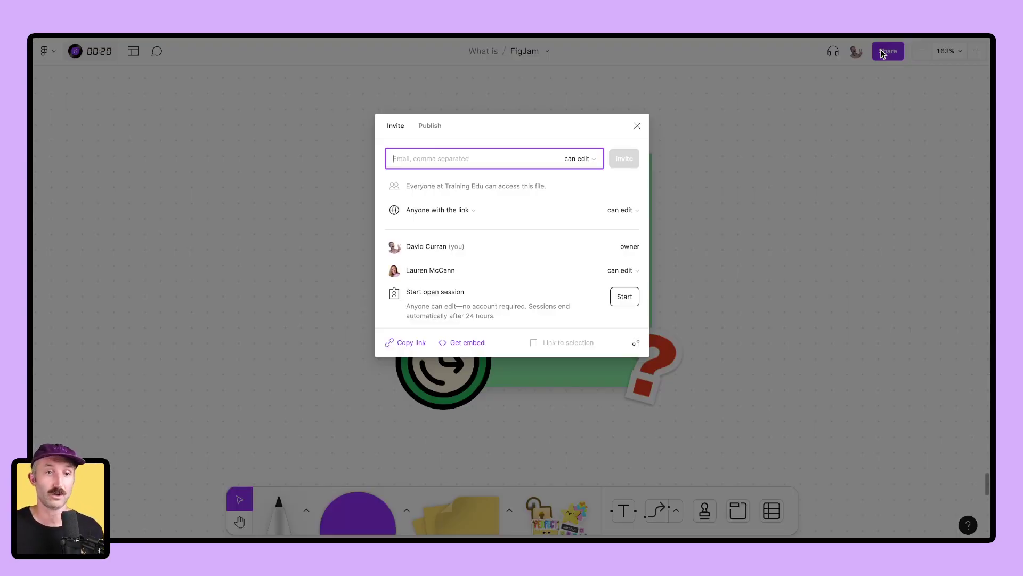
click(405, 342)
click(225, 235)
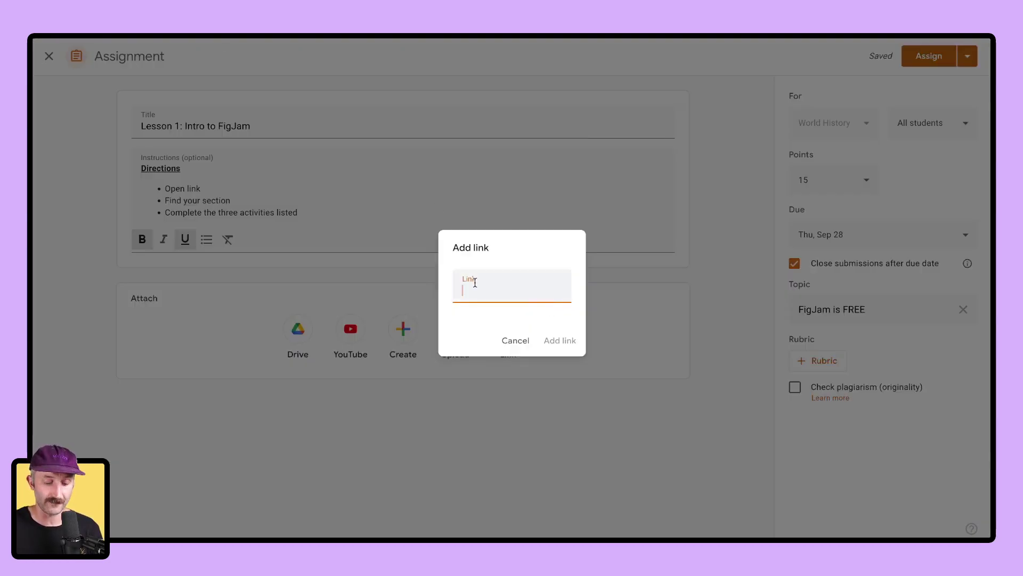
key(ctrl+v)
click(566, 343)
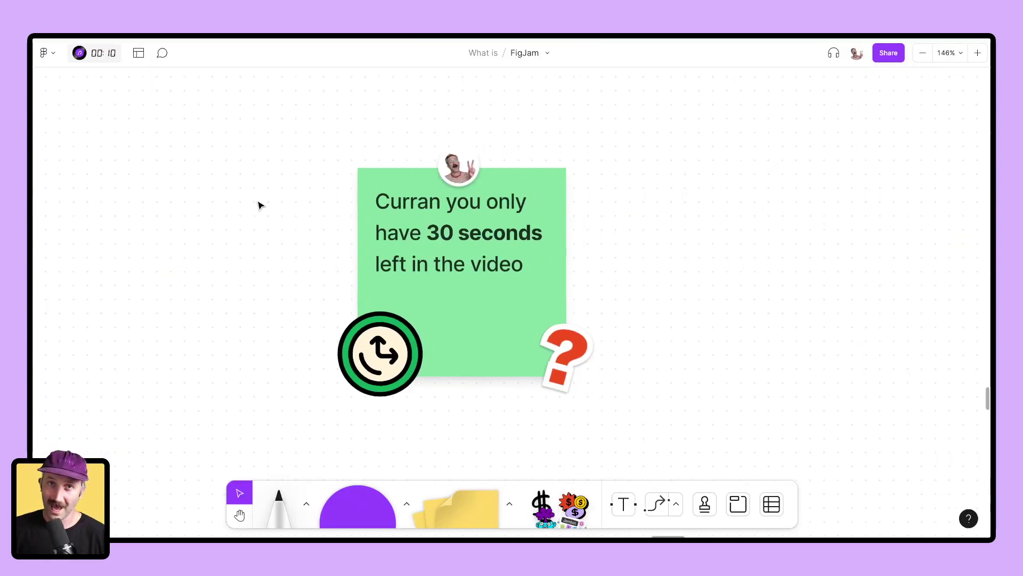
Step: Scroll right until the figma.com/jamboard-edu banner is centred on screen
scroll(259, 206, right, 15)
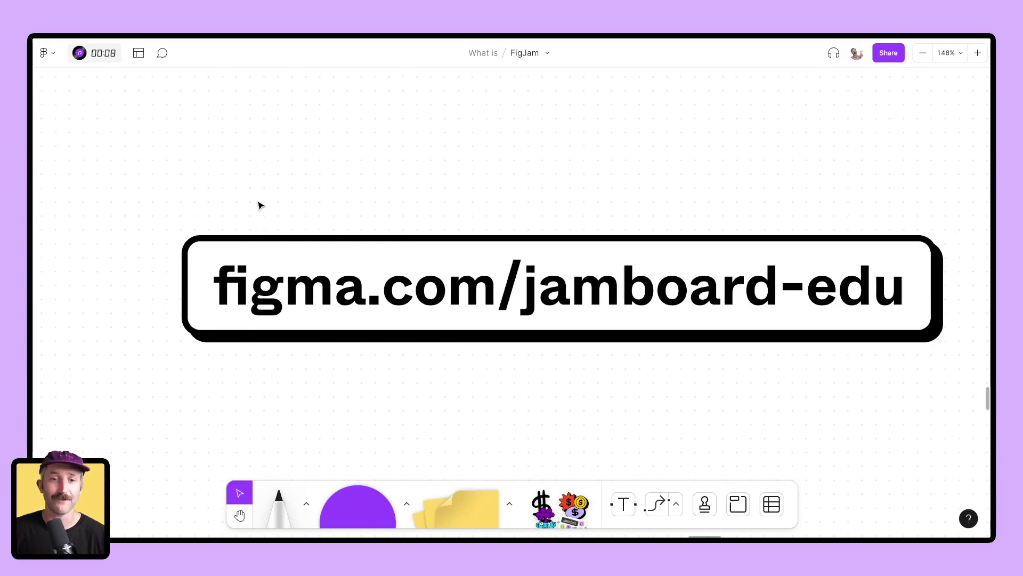
scroll(260, 205, right, 2)
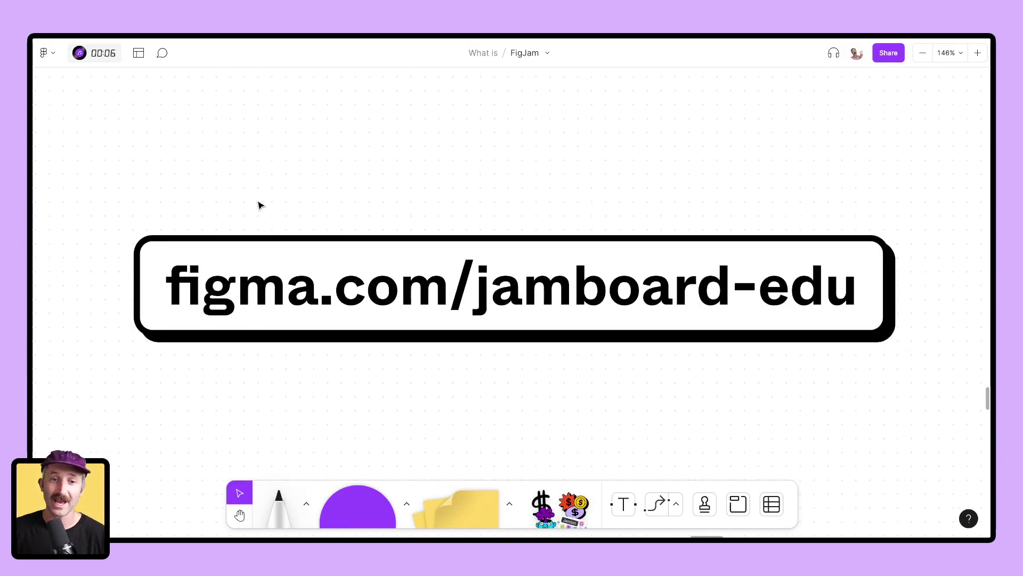